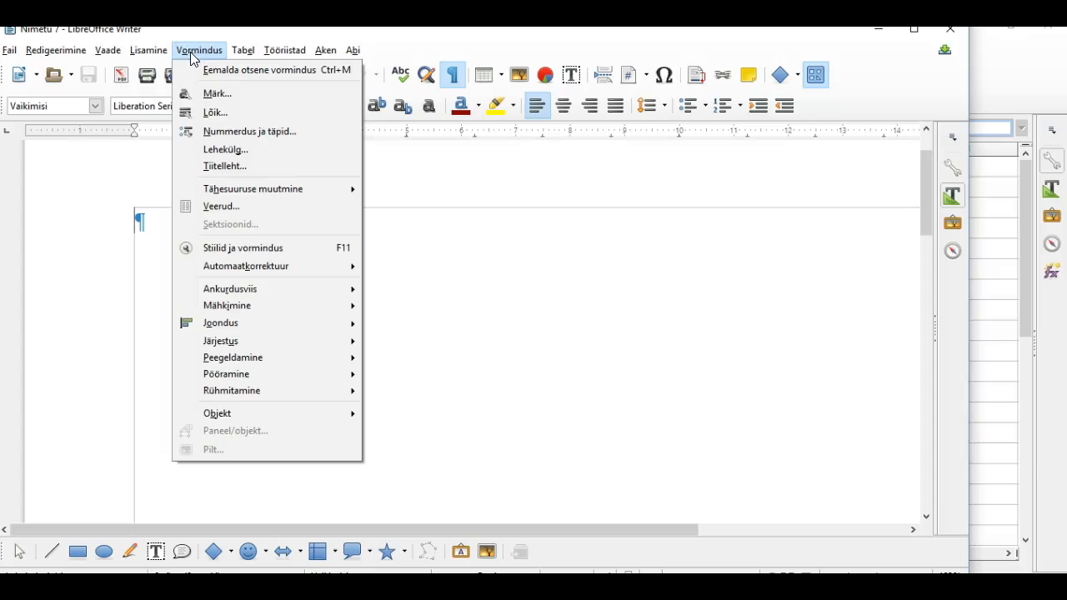
- Open the Pealkiri 1 paragraph style for modification from the Stiilid ja vormindus list
{"action": "left_click", "coordinate": [238, 254]}
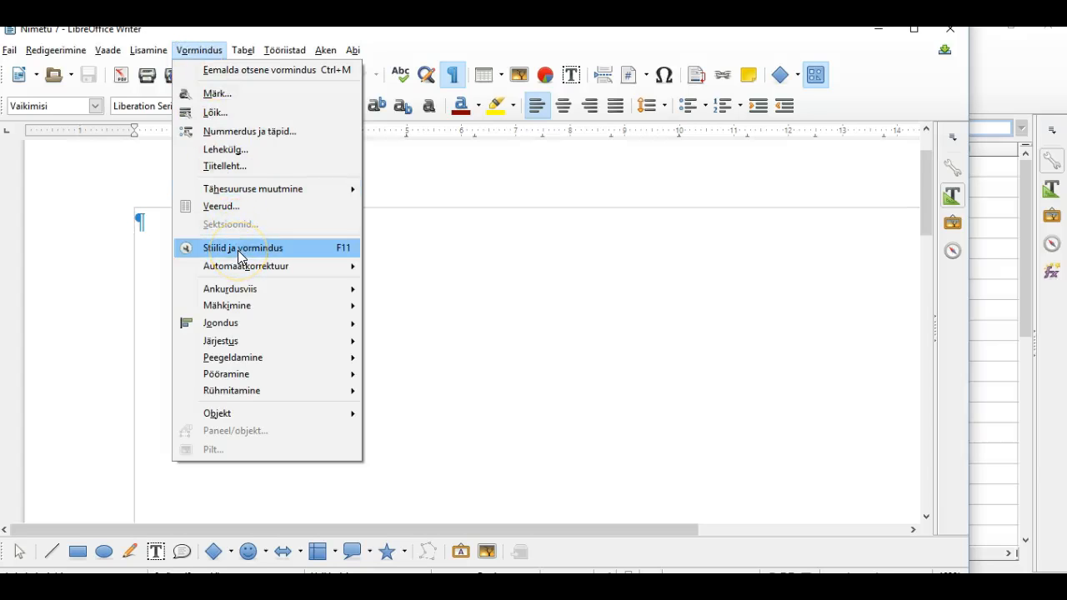
{"action": "left_click", "coordinate": [239, 250]}
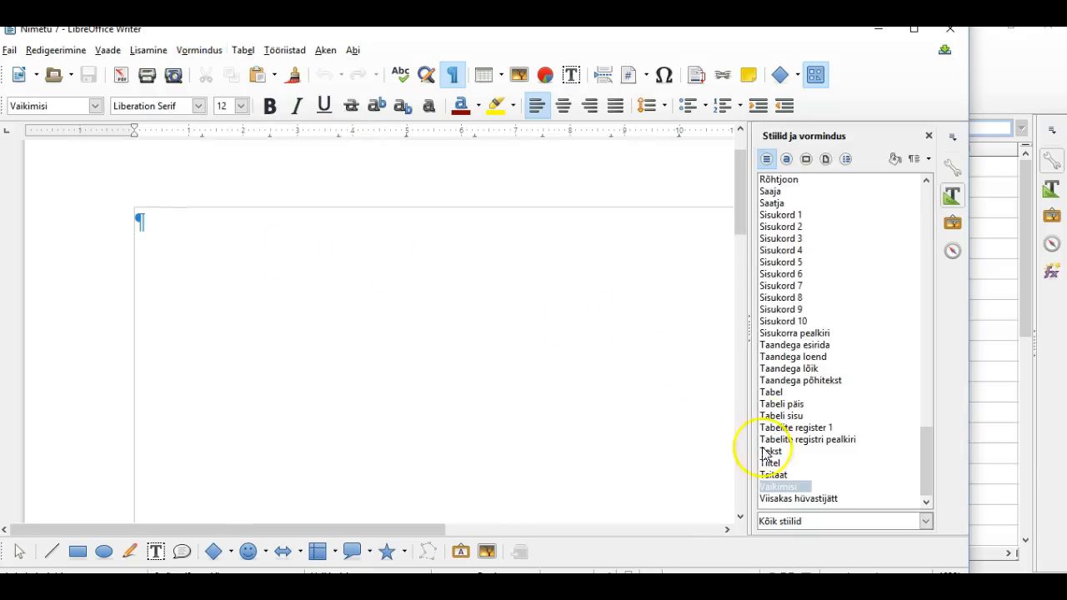
{"action": "left_click_drag", "start_coordinate": [921, 458], "coordinate": [908, 355]}
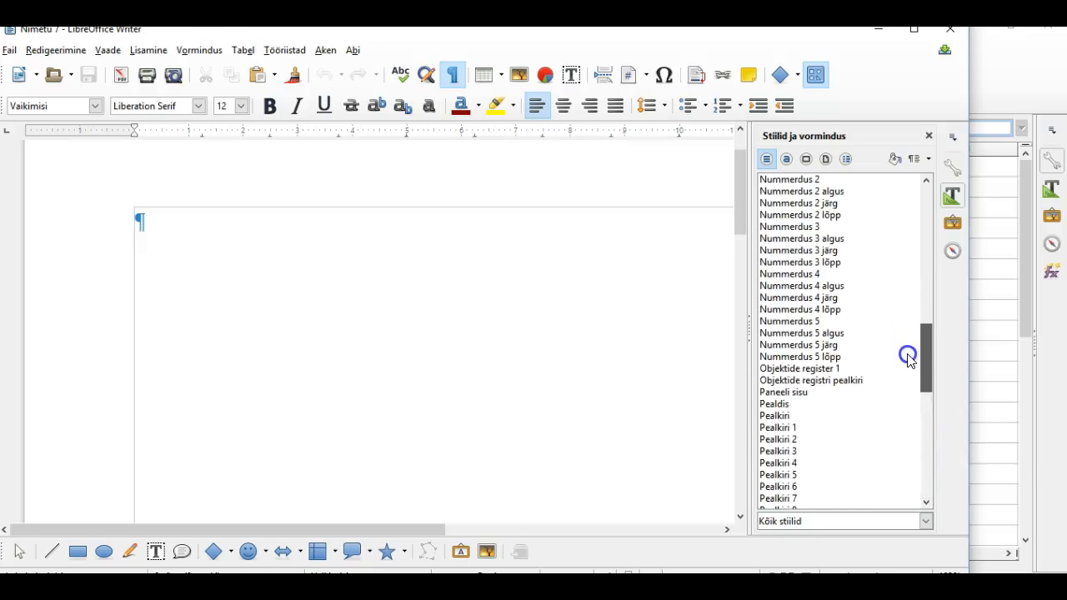
{"action": "left_click", "coordinate": [783, 428]}
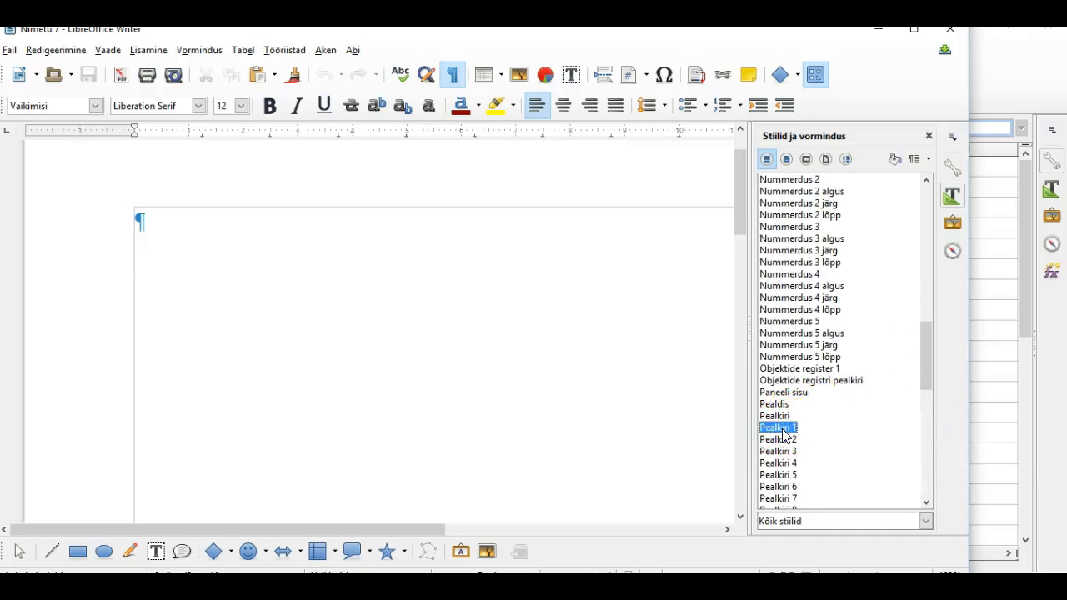
{"action": "right_click", "coordinate": [783, 432]}
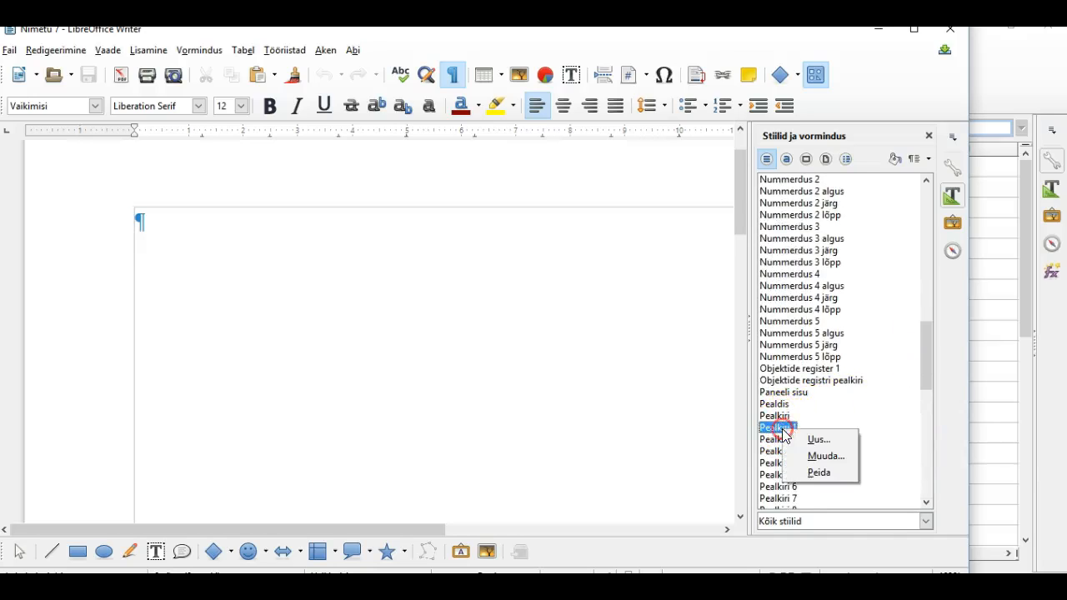
{"action": "left_click", "coordinate": [816, 463]}
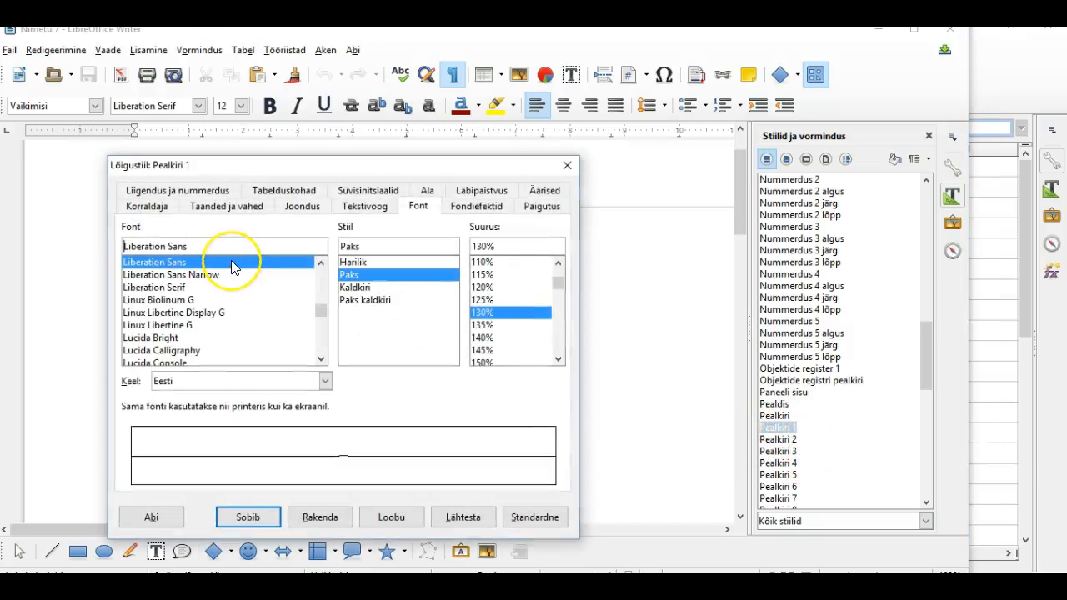
{"action": "left_click", "coordinate": [226, 247]}
- Set the Pealkiri 1 style's indent before text and first-line indent to 0,00 cm
{"action": "left_click", "coordinate": [217, 208]}
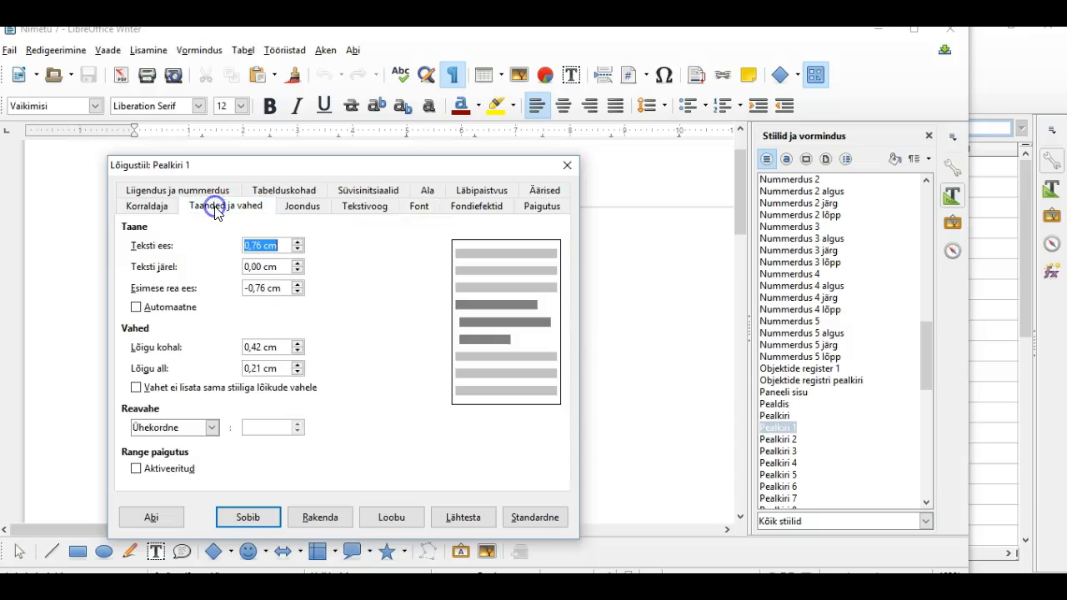
{"action": "left_click", "coordinate": [261, 249]}
{"action": "left_click", "coordinate": [263, 246]}
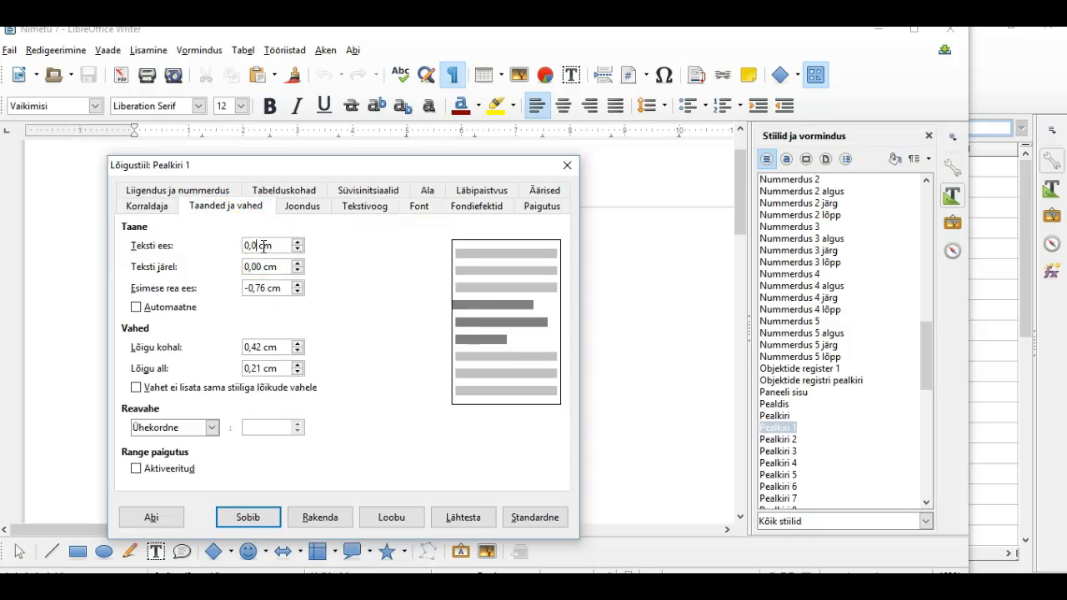
{"action": "left_click", "coordinate": [265, 289]}
- Set the spacing above the paragraph to 0,63 cm for the Pealkiri 1 style
{"action": "left_click", "coordinate": [261, 349]}
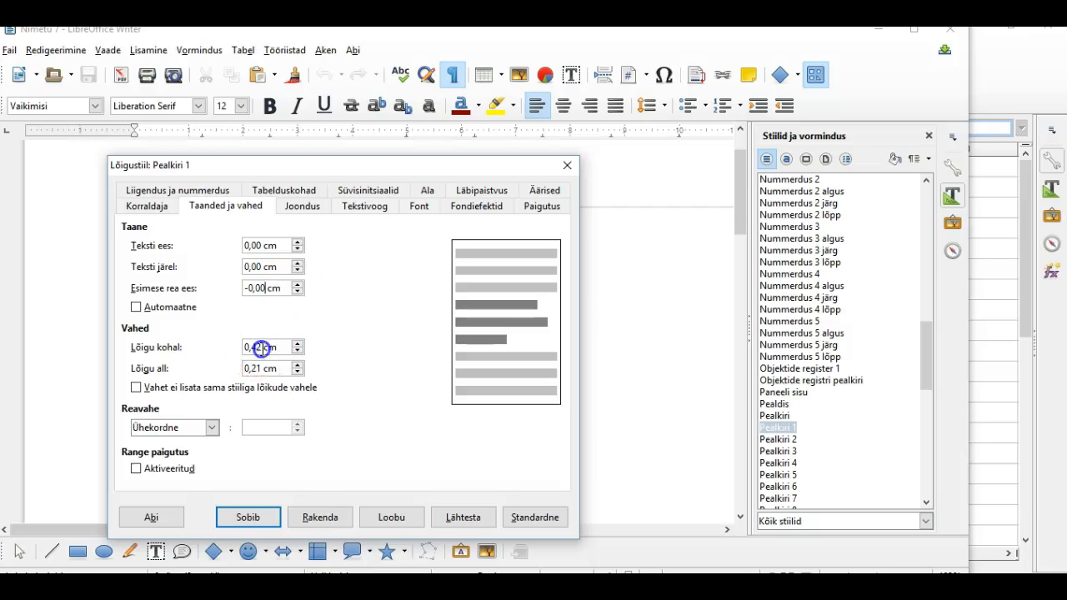
{"action": "key", "text": "BackSpace"}
{"action": "key", "text": "BackSpace"}
{"action": "type", "text": "6"}
{"action": "left_click", "coordinate": [246, 368]}
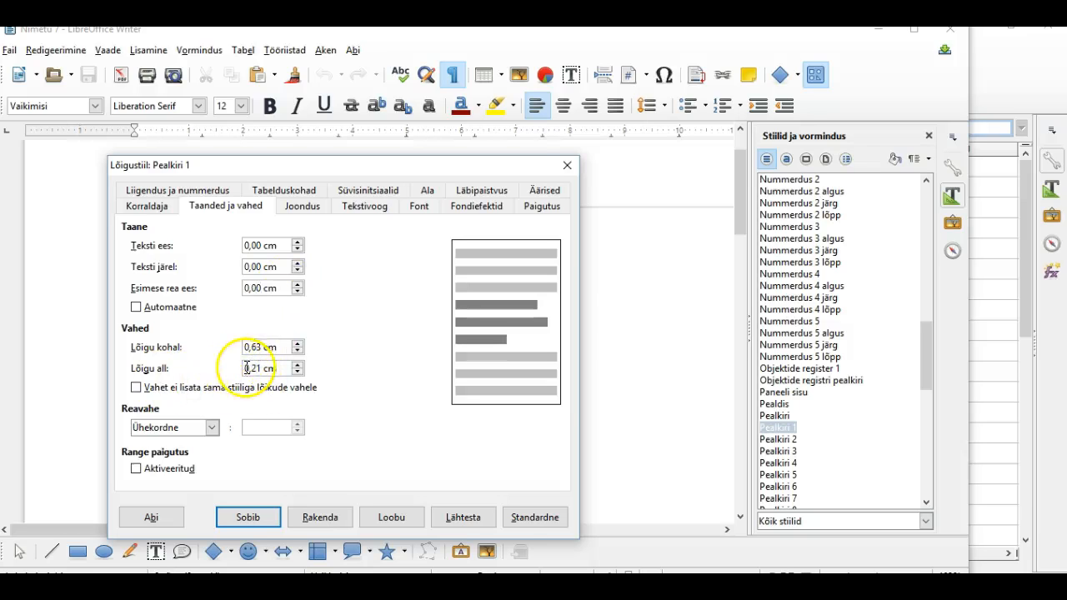
- Set the Pealkiri 1 style's line spacing to 1,5-kordne and apply it with the Vasakule alignment
{"action": "left_click", "coordinate": [212, 428]}
{"action": "left_click", "coordinate": [167, 458]}
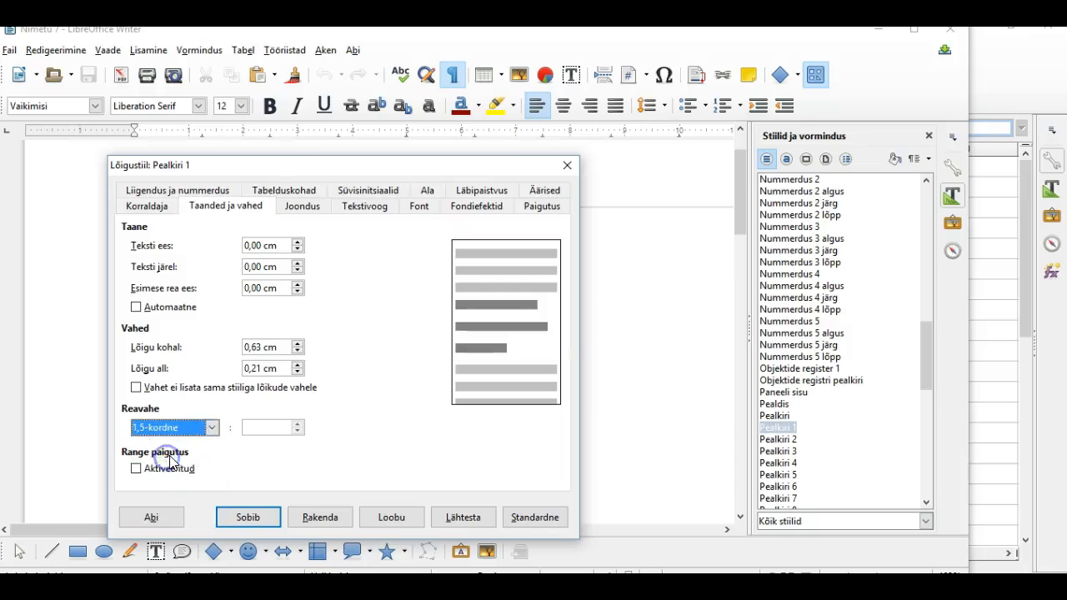
{"action": "left_click", "coordinate": [316, 519]}
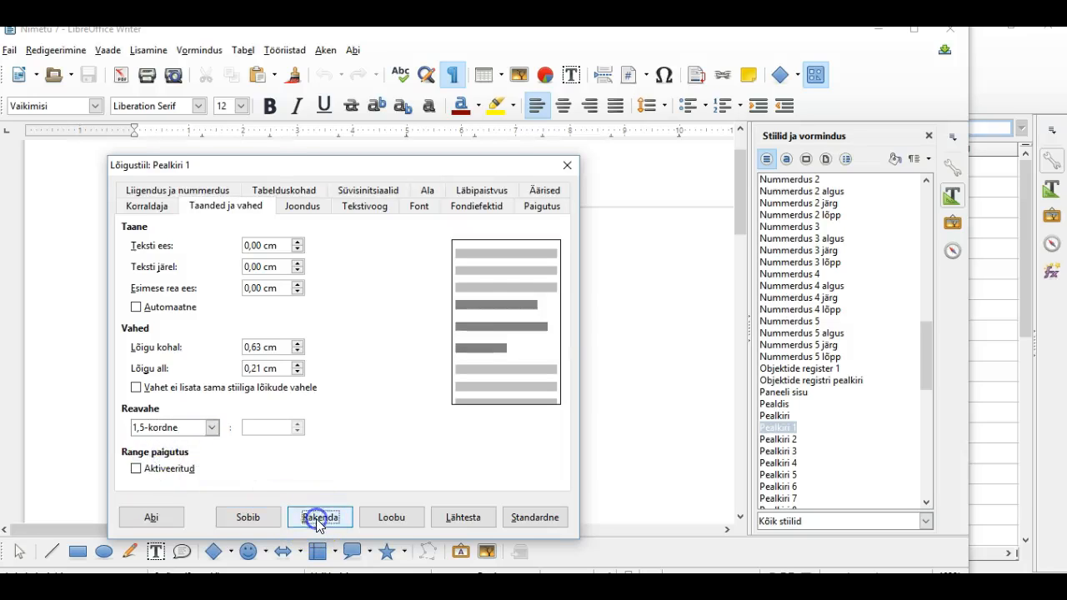
{"action": "left_click", "coordinate": [304, 209]}
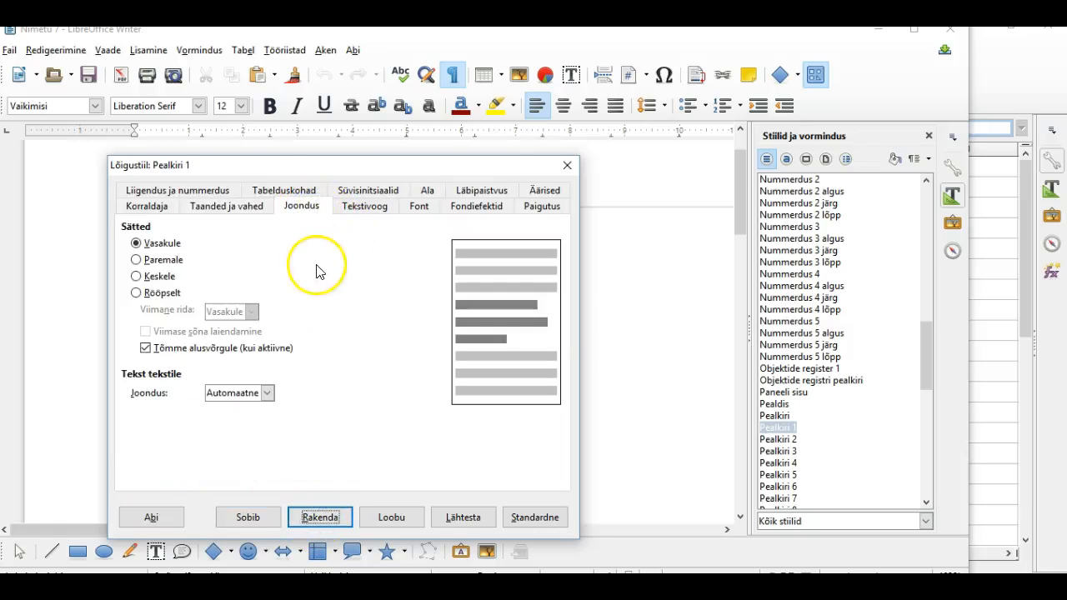
{"action": "left_click", "coordinate": [324, 520]}
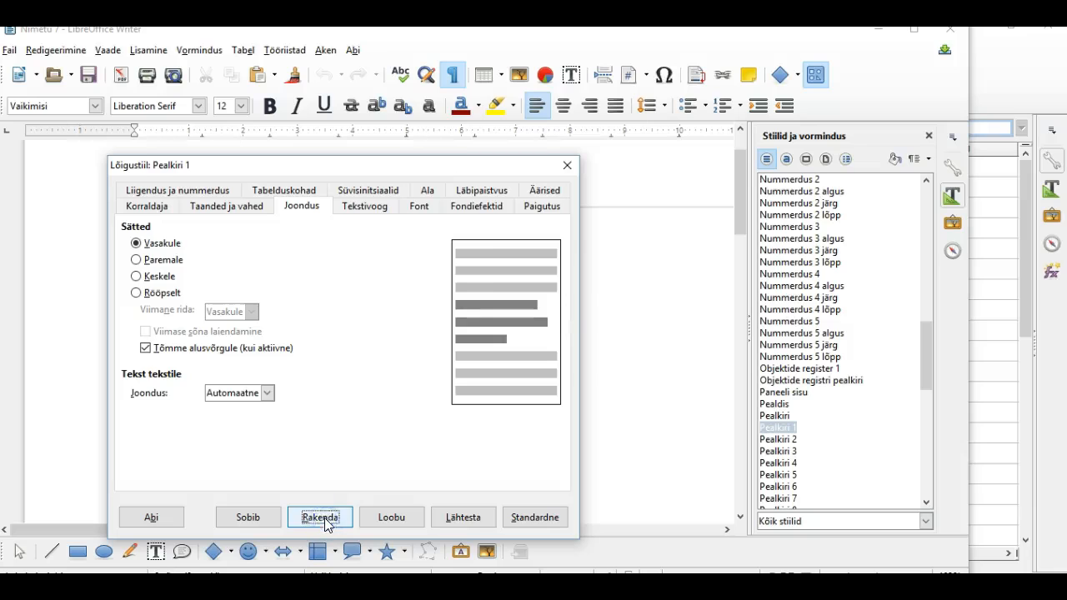
- Change the Pealkiri 1 style's font to Arial
{"action": "left_click", "coordinate": [424, 208]}
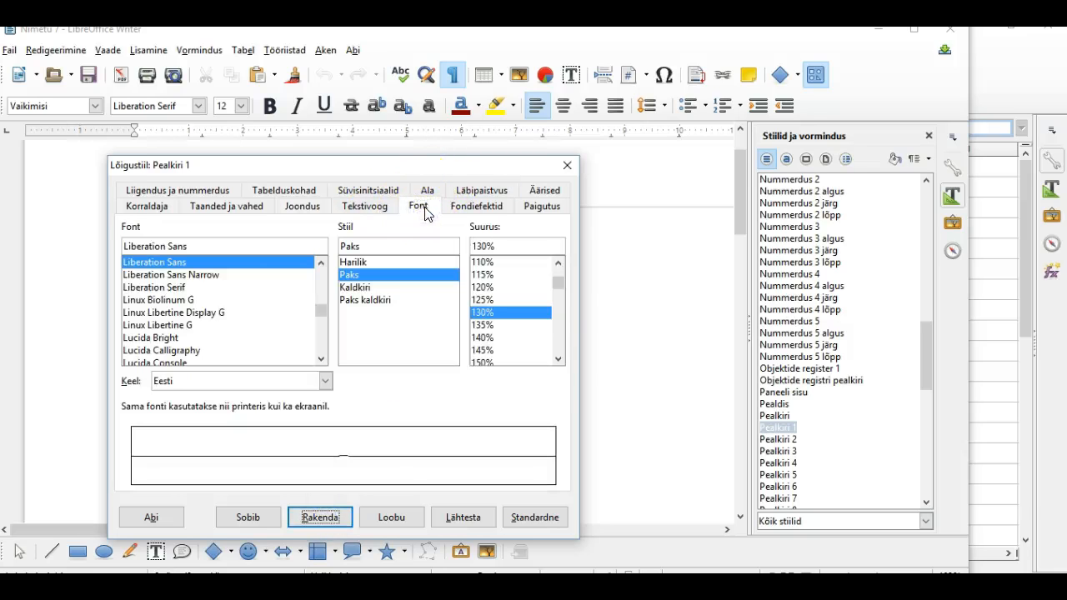
{"action": "left_click_drag", "start_coordinate": [321, 311], "coordinate": [332, 260]}
{"action": "left_click", "coordinate": [210, 247]}
{"action": "key", "text": "BackSpace"}
{"action": "key", "text": "BackSpace"}
{"action": "key", "text": "BackSpace"}
{"action": "key", "text": "BackSpace"}
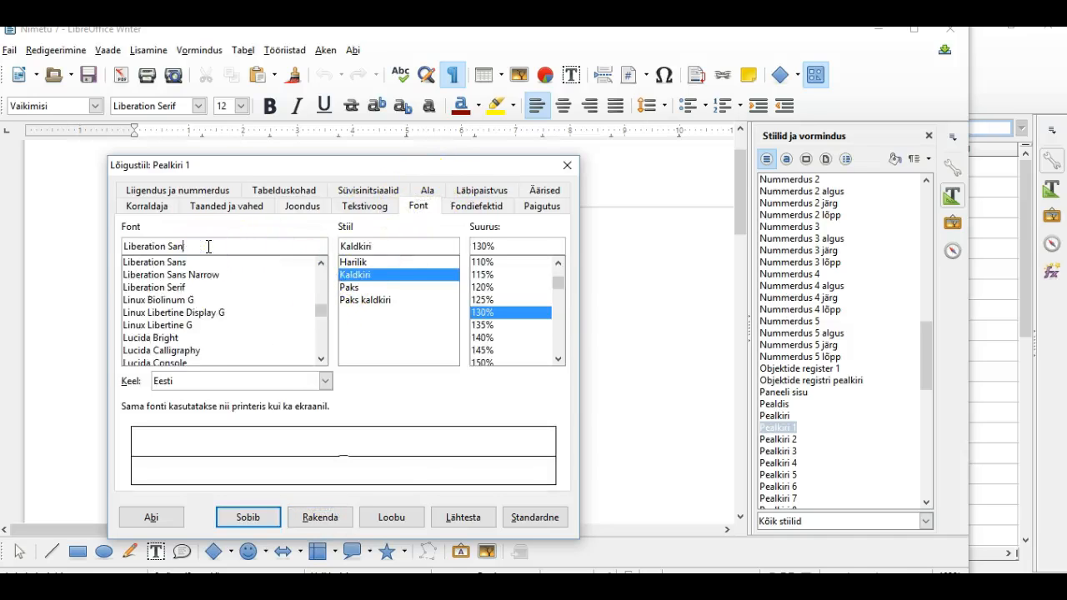
{"action": "key", "text": "BackSpace"}
{"action": "key", "text": "BackSpace"}
{"action": "key", "text": "BackSpace"}
{"action": "key", "text": "BackSpace"}
{"action": "key", "text": "BackSpace"}
{"action": "key", "text": "BackSpace"}
{"action": "key", "text": "BackSpace"}
{"action": "key", "text": "BackSpace"}
{"action": "key", "text": "BackSpace"}
{"action": "key", "text": "BackSpace"}
{"action": "key", "text": "BackSpace"}
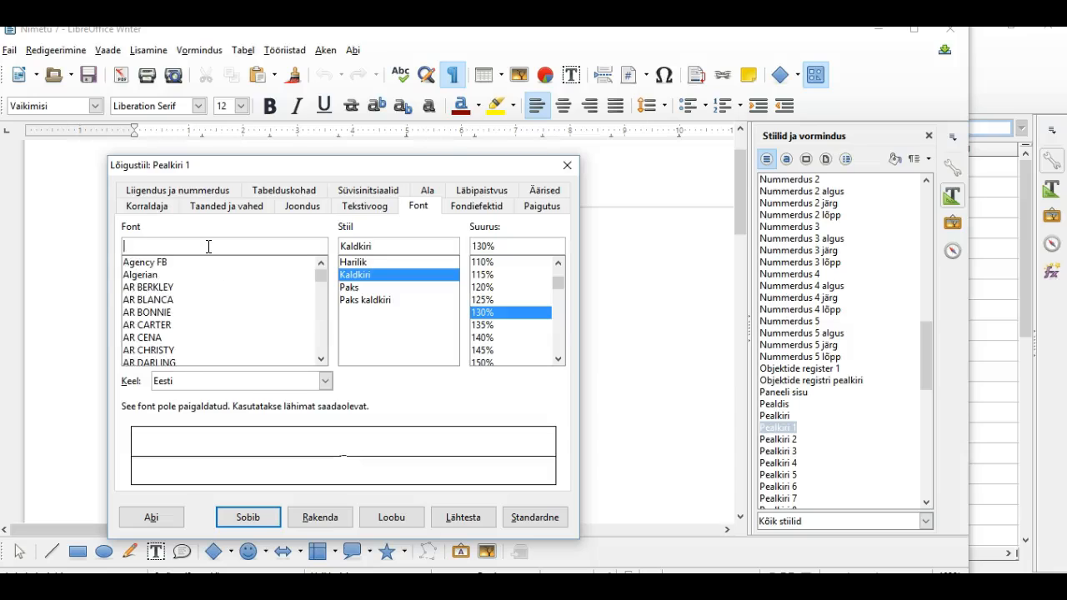
{"action": "type", "text": "Arial"}
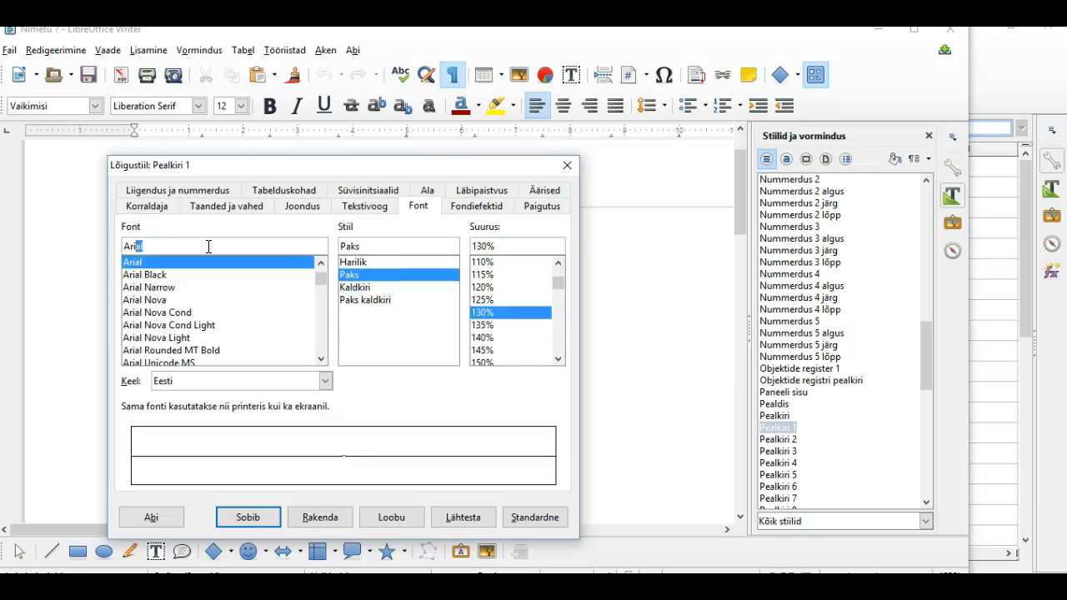
- Choose the Paks font style at 130% size and save the changes to the Pealkiri 1 style
{"action": "left_click", "coordinate": [348, 278]}
{"action": "left_click", "coordinate": [507, 314]}
{"action": "left_click", "coordinate": [317, 518]}
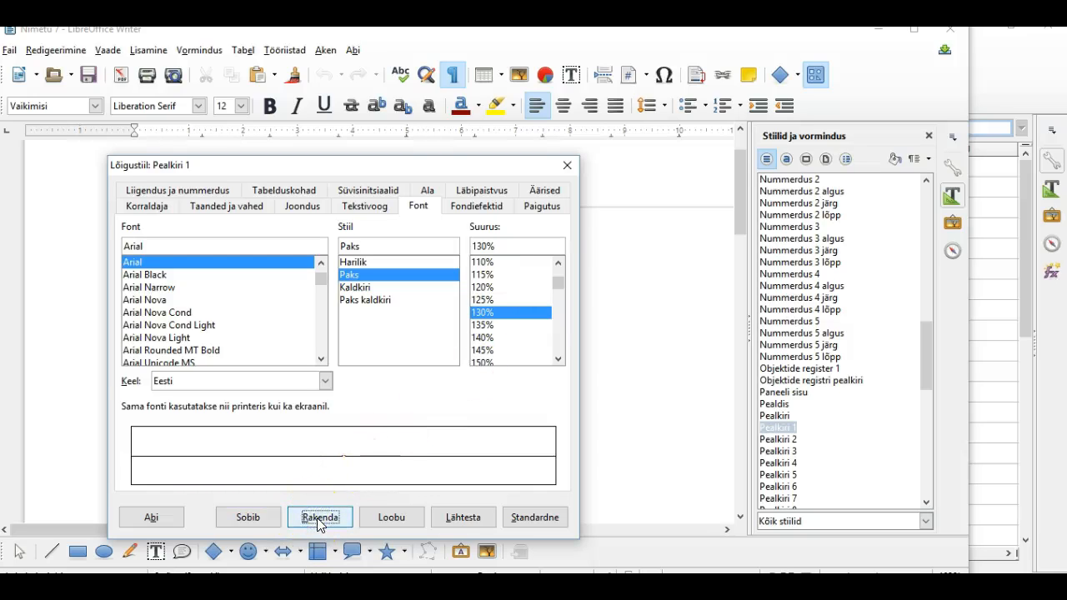
{"action": "left_click", "coordinate": [254, 528]}
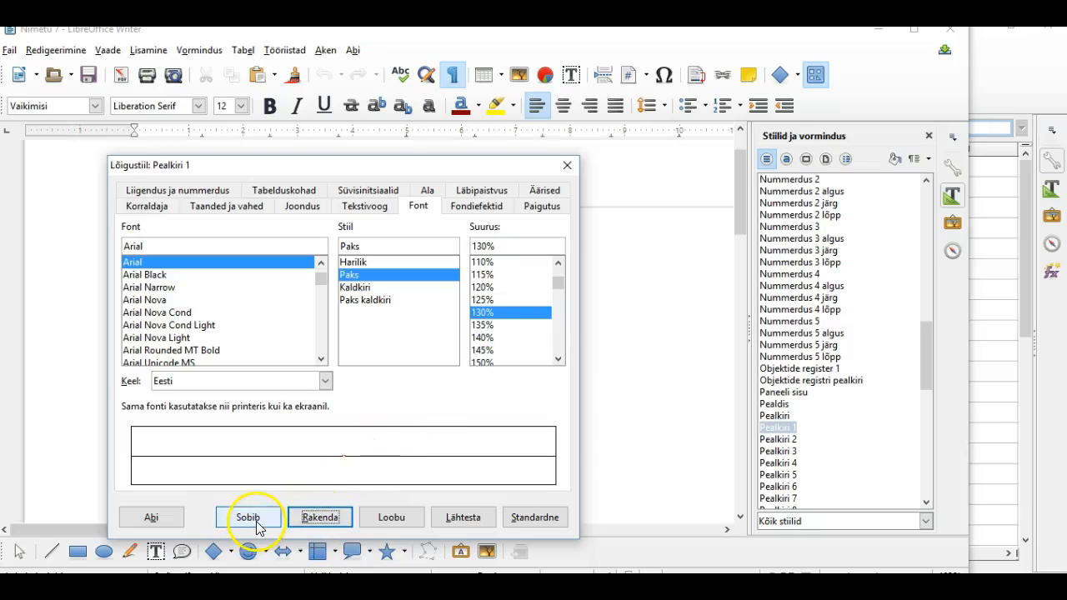
- Apply the Pealkiri 1 style to the empty first paragraph of the document
{"action": "left_click", "coordinate": [155, 217]}
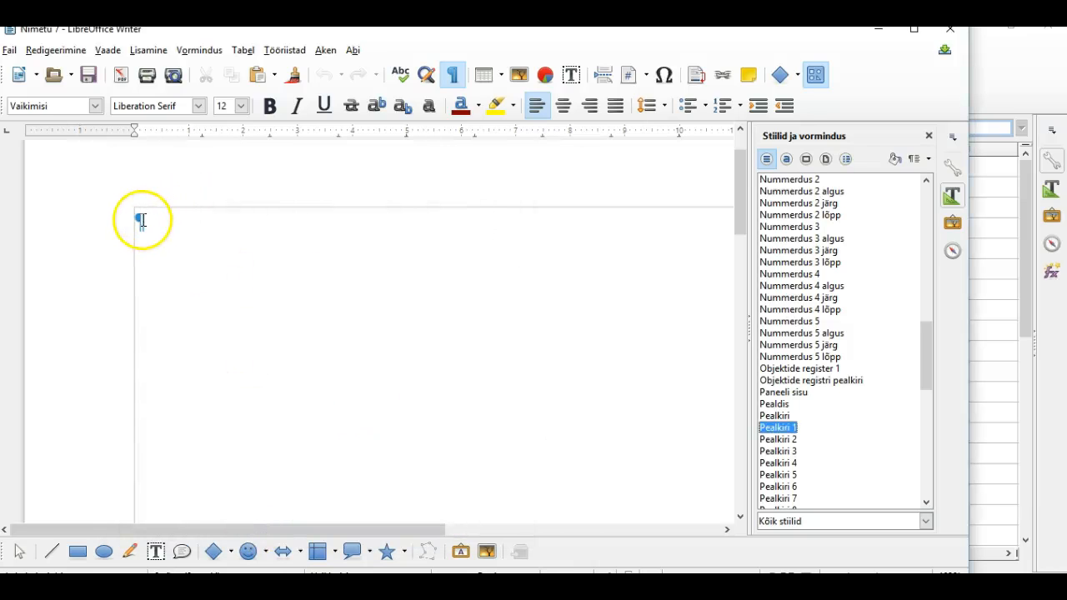
{"action": "left_click", "coordinate": [141, 220]}
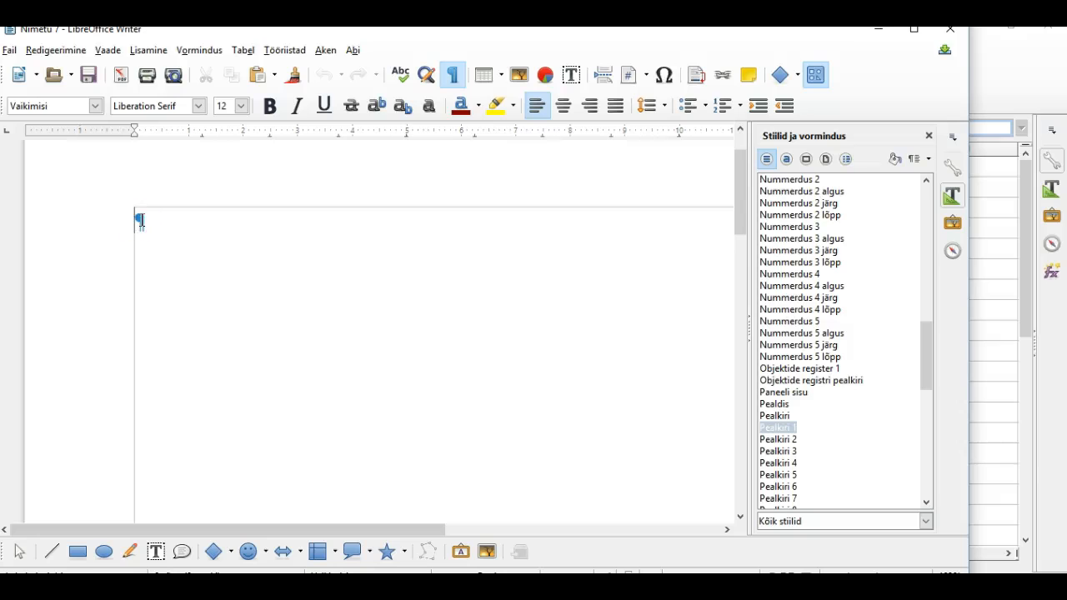
{"action": "left_click", "coordinate": [96, 106]}
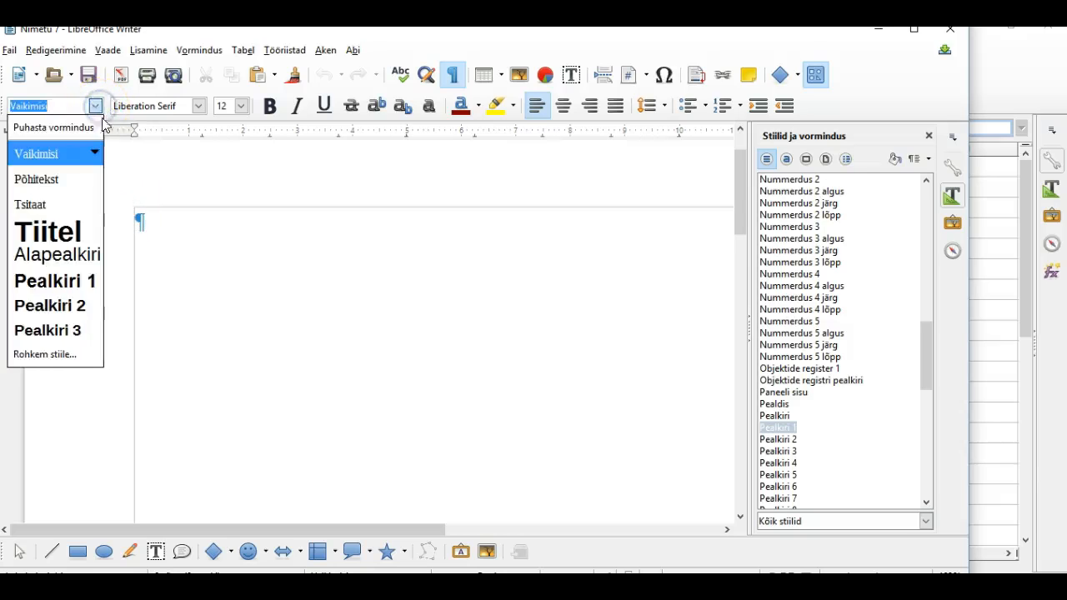
{"action": "left_click", "coordinate": [55, 284]}
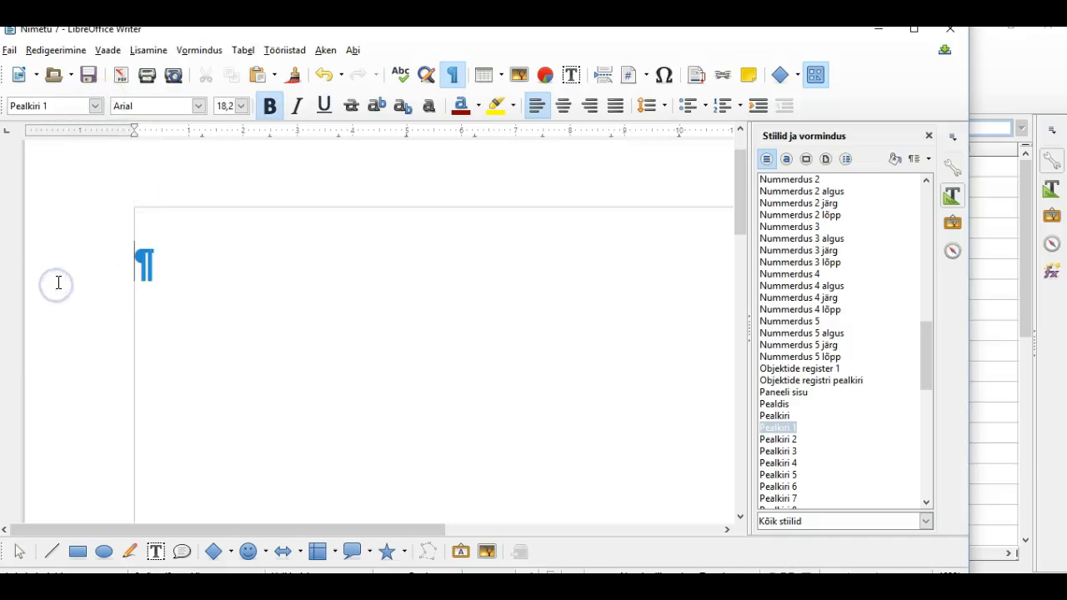
- Enter the heading text "PEALKIRI 1" in the first paragraph
{"action": "left_click", "coordinate": [69, 277]}
{"action": "type", "text": "PEA"}
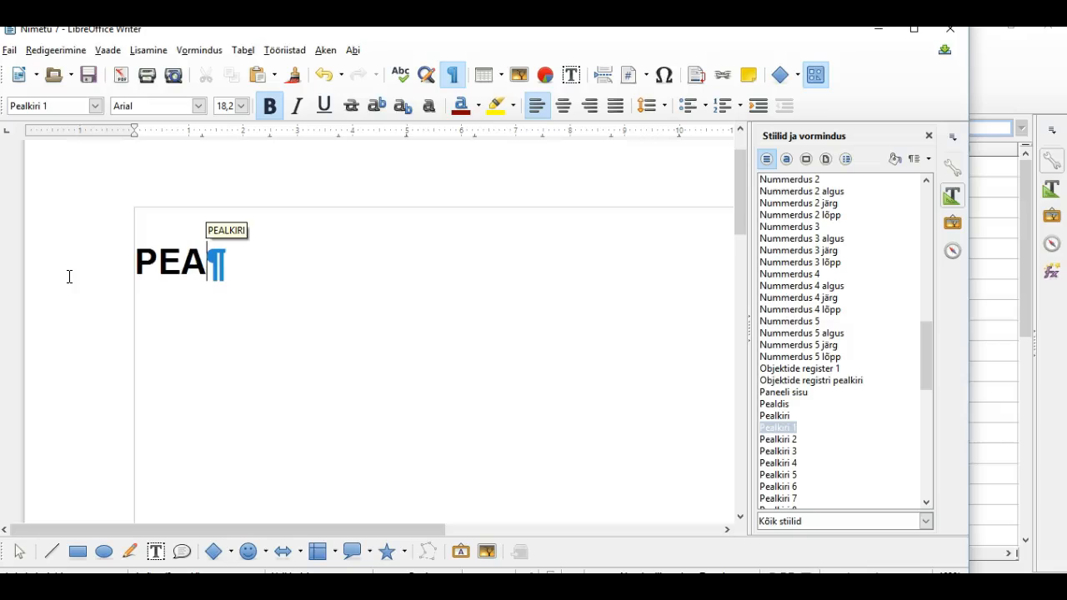
{"action": "type", "text": "LKIRI"}
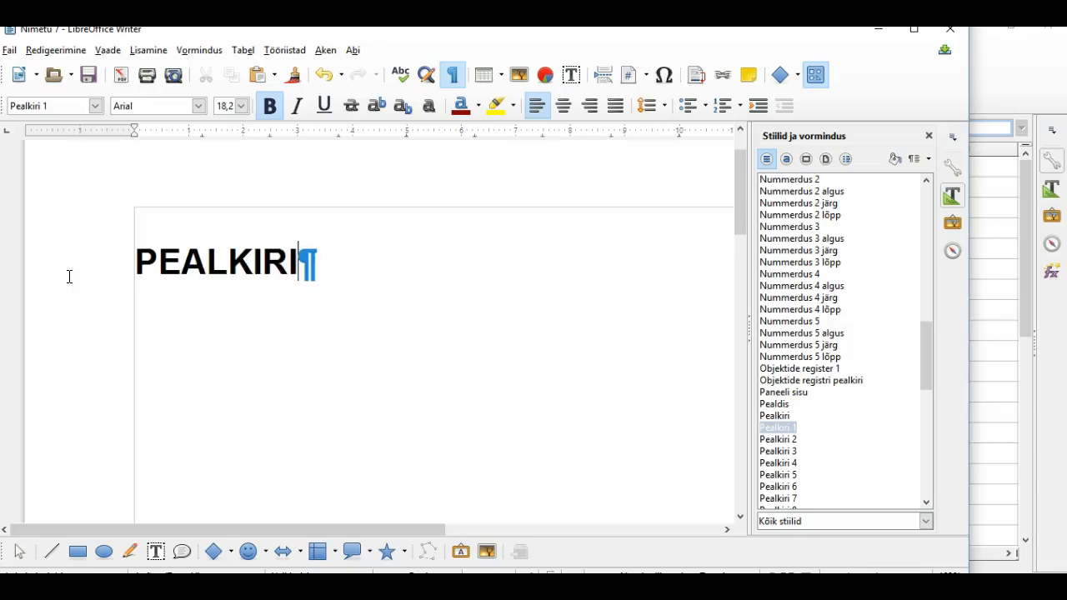
{"action": "type", "text": " 1"}
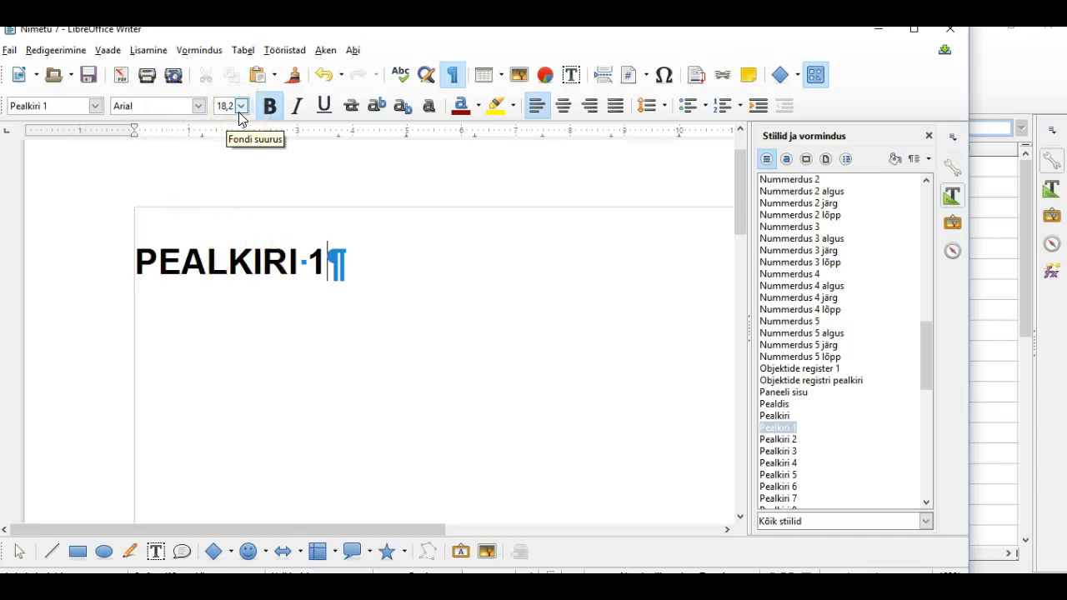
- Set the font size of the whole "PEALKIRI 1" heading text to 16
{"action": "double_click", "coordinate": [322, 263]}
{"action": "left_click_drag", "start_coordinate": [310, 264], "coordinate": [130, 259]}
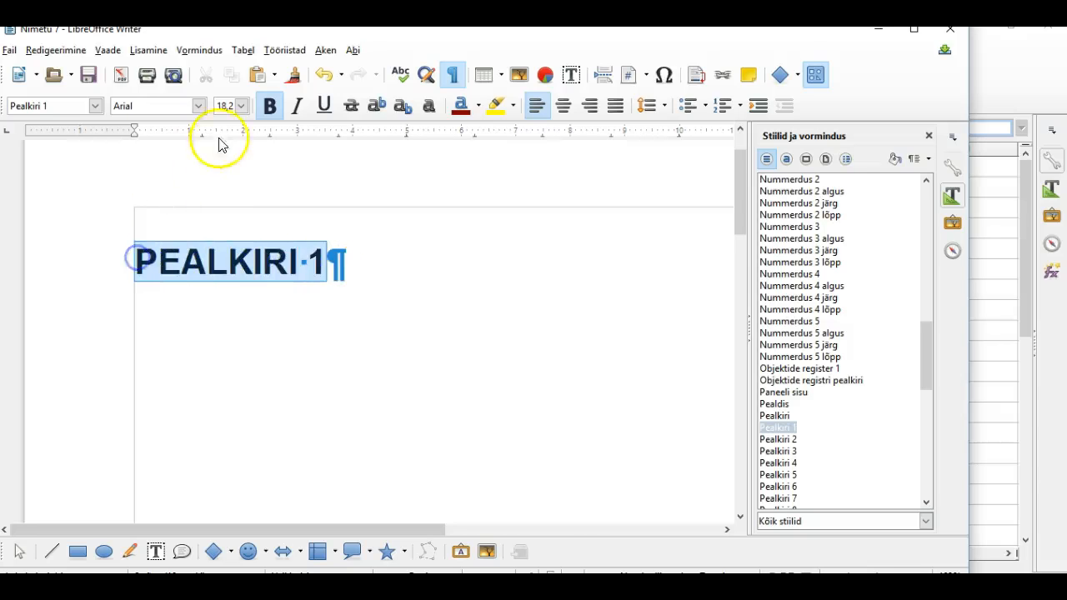
{"action": "left_click", "coordinate": [240, 106]}
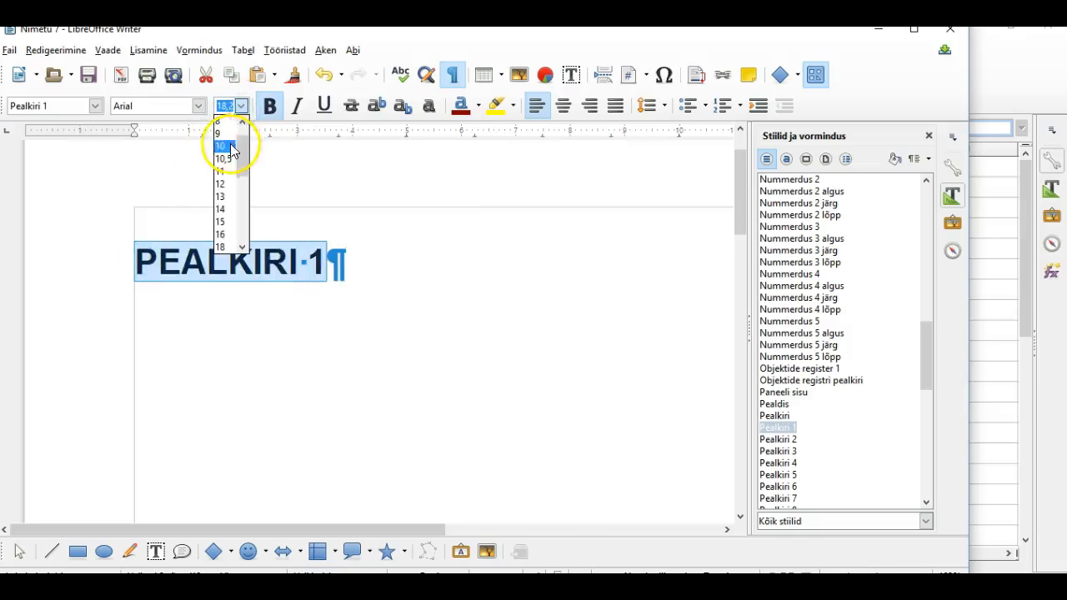
{"action": "left_click", "coordinate": [223, 235]}
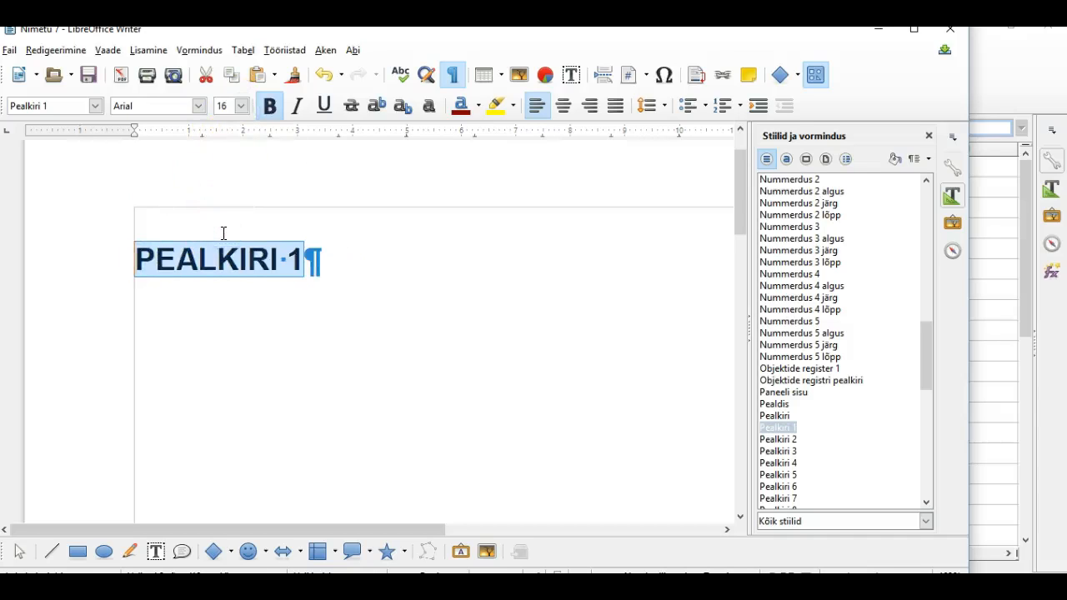
{"action": "left_click", "coordinate": [305, 259]}
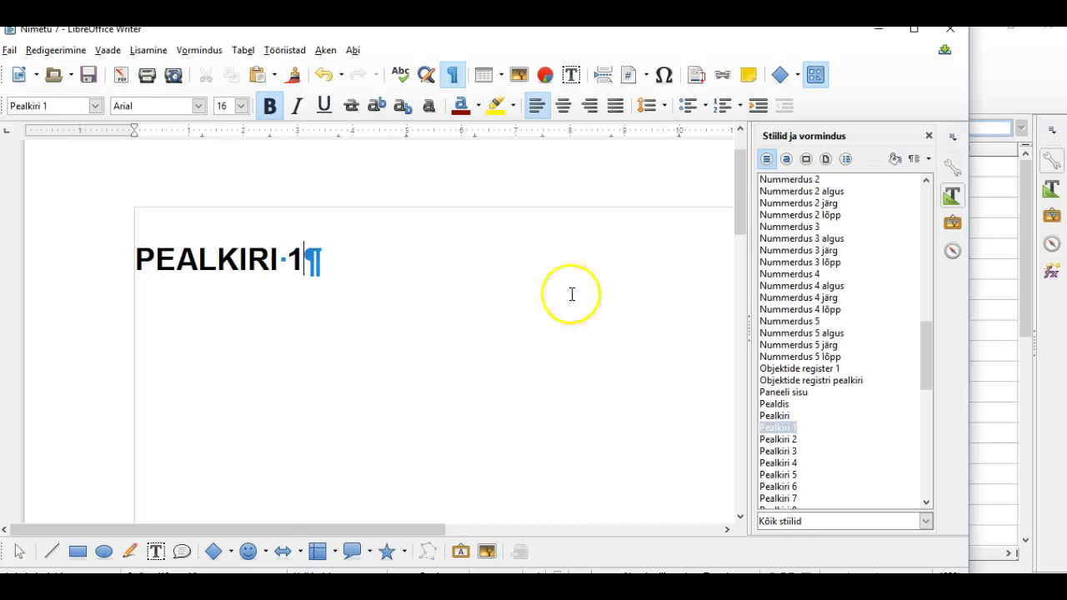
- Open the Pealkiri 2 paragraph style for modification
{"action": "left_click", "coordinate": [779, 440]}
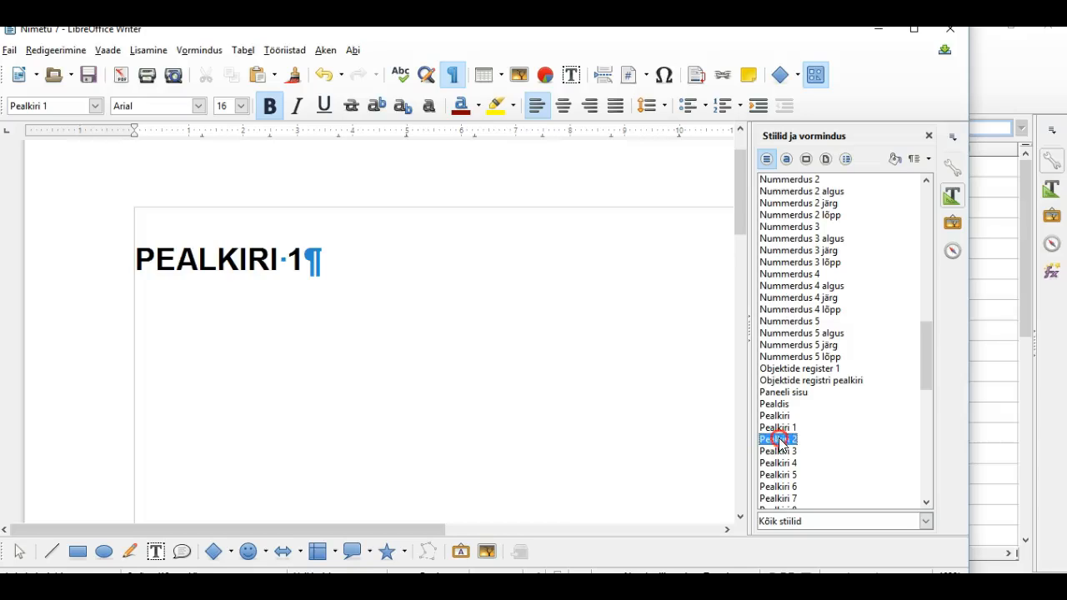
{"action": "right_click", "coordinate": [780, 440]}
{"action": "left_click", "coordinate": [811, 466]}
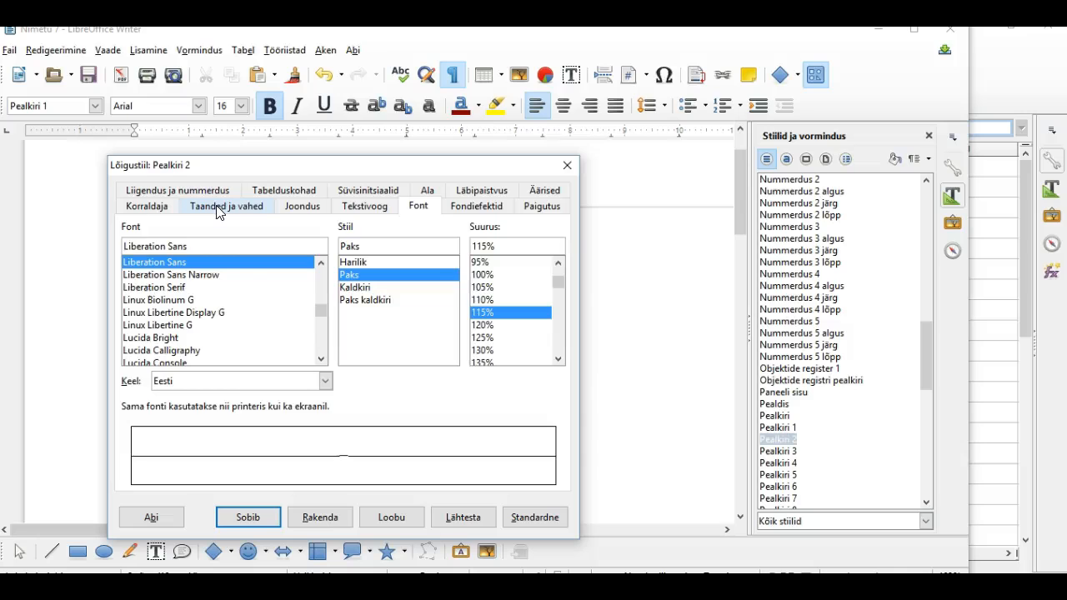
- Set the Pealkiri 2 style's indent before text and first-line indent to 0,00 cm
{"action": "left_click", "coordinate": [219, 211]}
{"action": "left_click", "coordinate": [261, 243]}
{"action": "key", "text": "BackSpace"}
{"action": "key", "text": "BackSpace"}
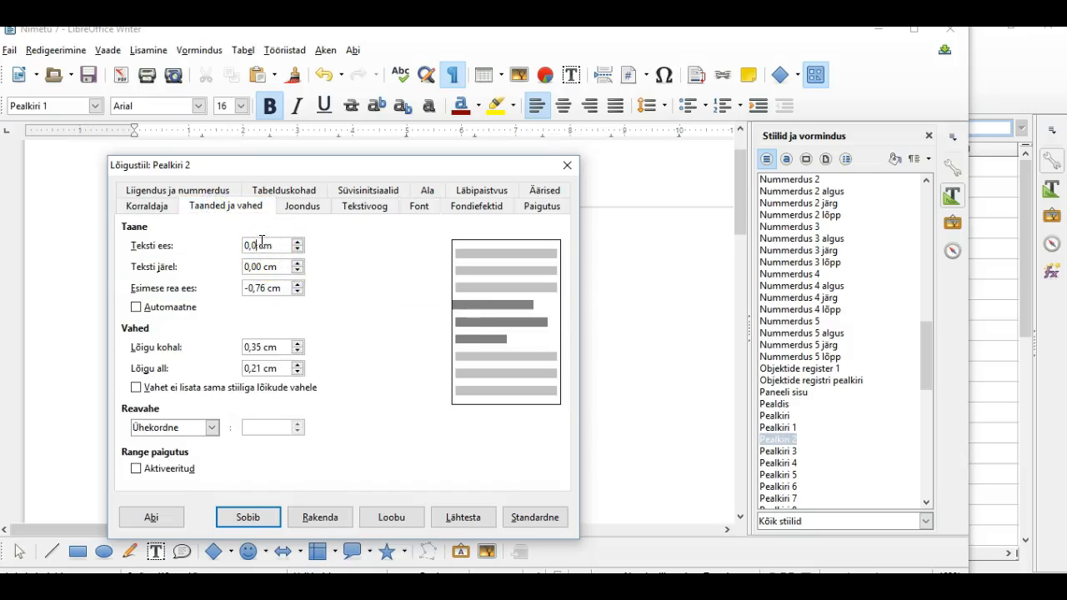
{"action": "left_click", "coordinate": [264, 289]}
{"action": "key", "text": "BackSpace"}
{"action": "key", "text": "BackSpace"}
- Set the Pealkiri 2 style's spacing above paragraph to 0,63 cm and line spacing to 1,5-kordne, and apply them with left alignment
{"action": "left_click", "coordinate": [258, 346]}
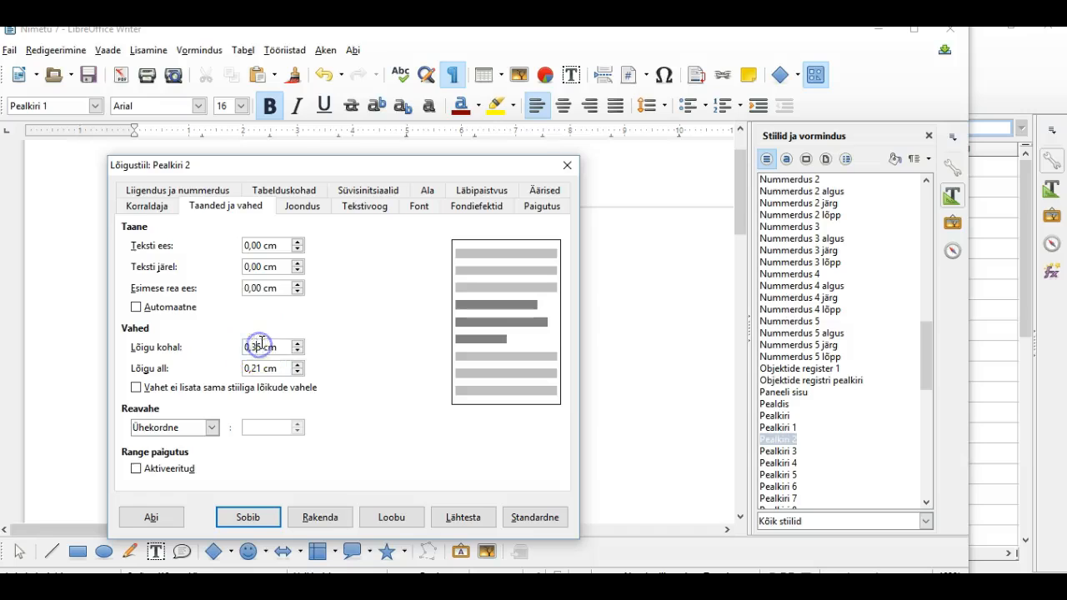
{"action": "key", "text": "BackSpace"}
{"action": "key", "text": "BackSpace"}
{"action": "type", "text": "63"}
{"action": "left_click", "coordinate": [211, 427]}
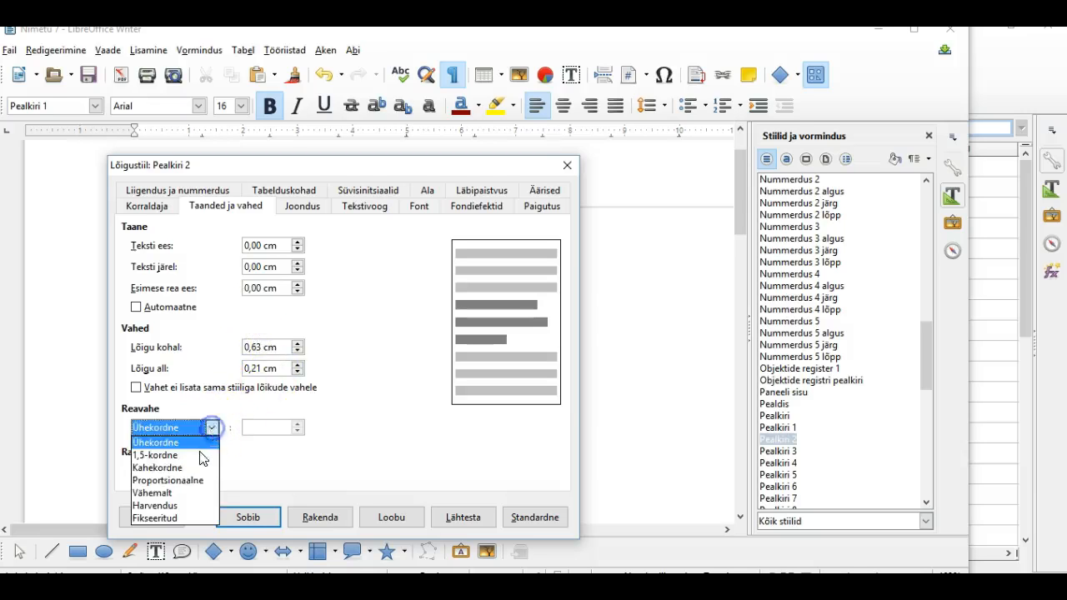
{"action": "left_click", "coordinate": [191, 457]}
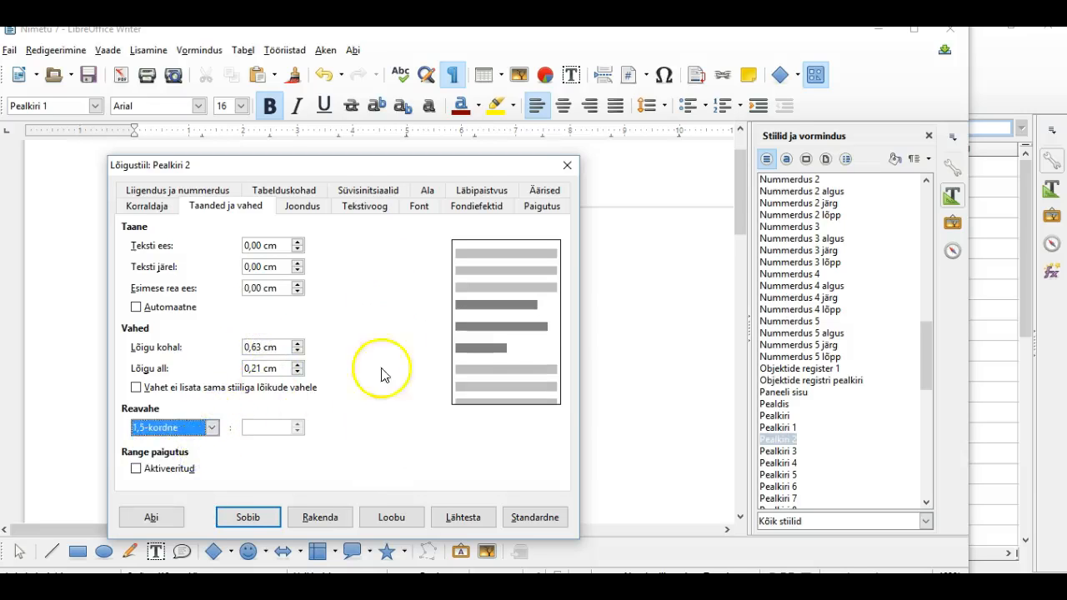
{"action": "left_click", "coordinate": [325, 517]}
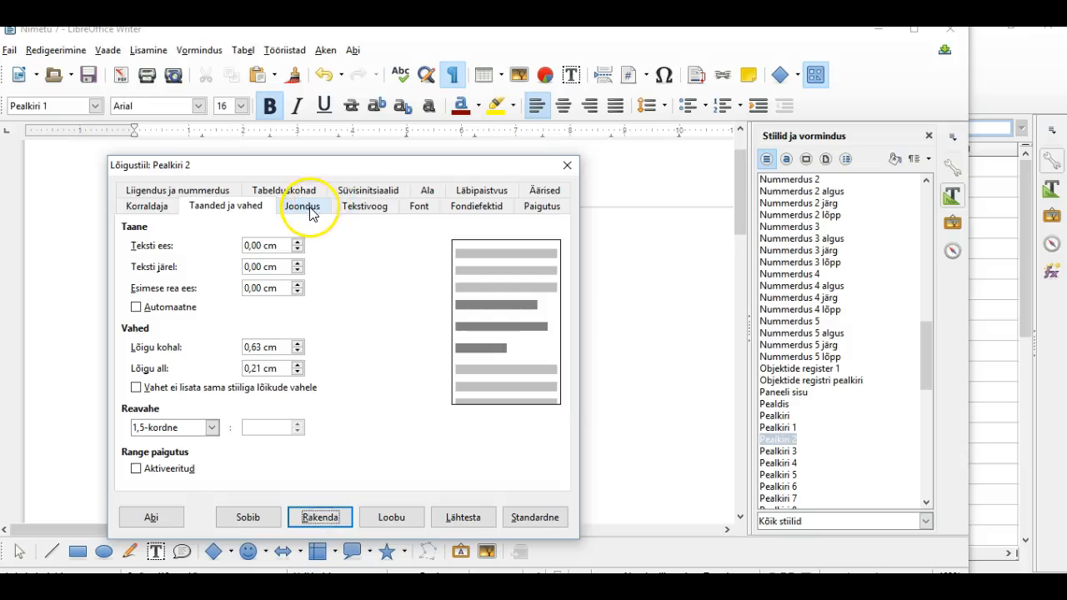
{"action": "left_click", "coordinate": [311, 210]}
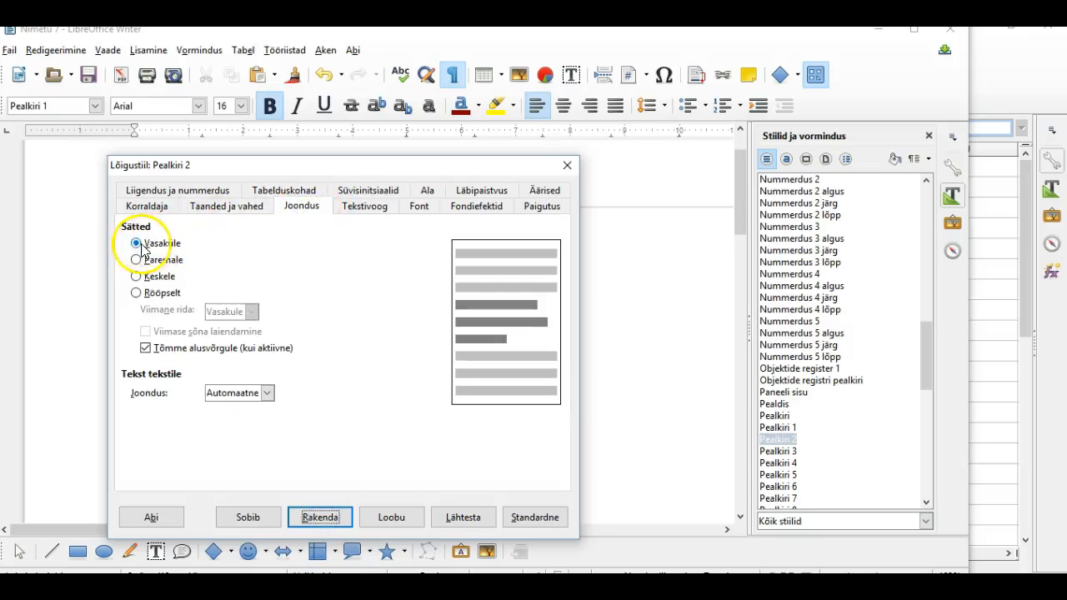
{"action": "left_click", "coordinate": [311, 515]}
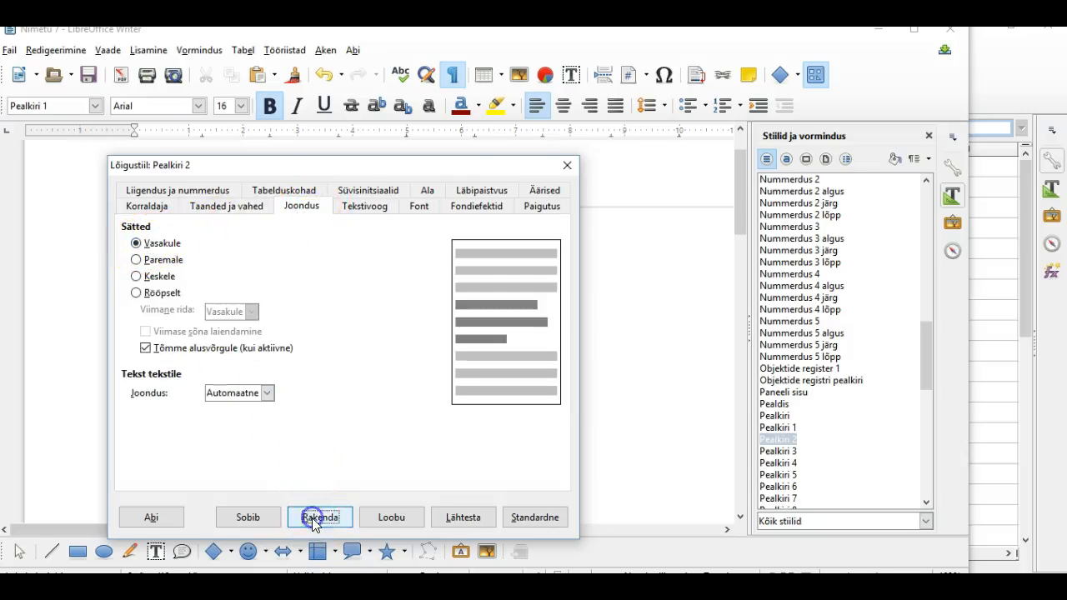
- Set the Pealkiri 2 style's font to Arial, then apply and confirm the style changes
{"action": "left_click", "coordinate": [421, 210]}
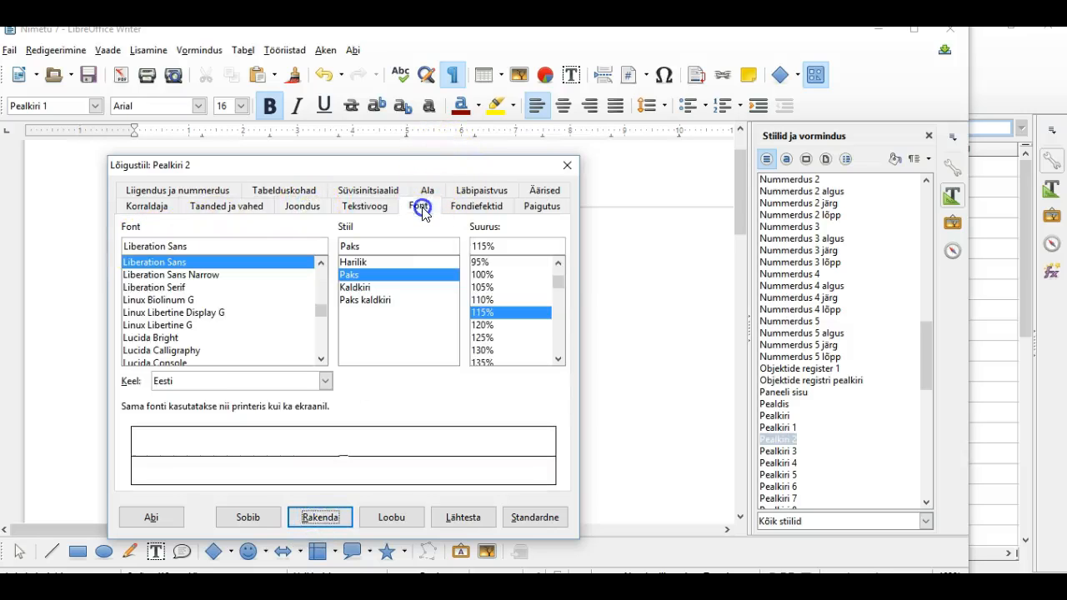
{"action": "left_click", "coordinate": [218, 248]}
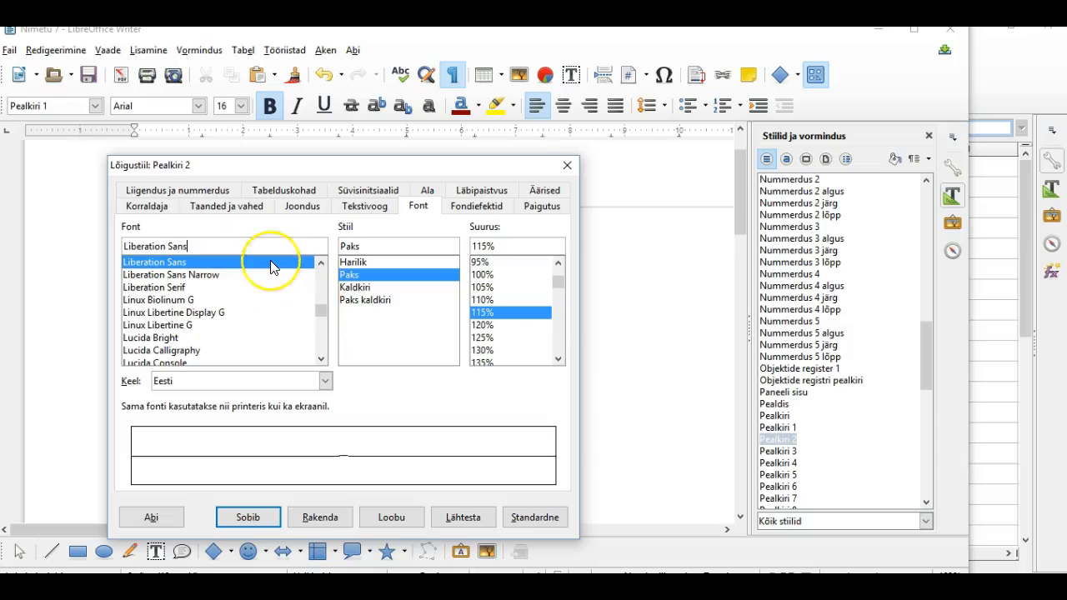
{"action": "key", "text": "BackSpace"}
{"action": "key", "text": "BackSpace"}
{"action": "key", "text": "BackSpace"}
{"action": "key", "text": "BackSpace"}
{"action": "key", "text": "BackSpace"}
{"action": "key", "text": "BackSpace"}
{"action": "key", "text": "BackSpace"}
{"action": "key", "text": "BackSpace"}
{"action": "key", "text": "BackSpace"}
{"action": "key", "text": "BackSpace"}
{"action": "key", "text": "BackSpace"}
{"action": "key", "text": "BackSpace"}
{"action": "key", "text": "BackSpace"}
{"action": "key", "text": "BackSpace"}
{"action": "key", "text": "BackSpace"}
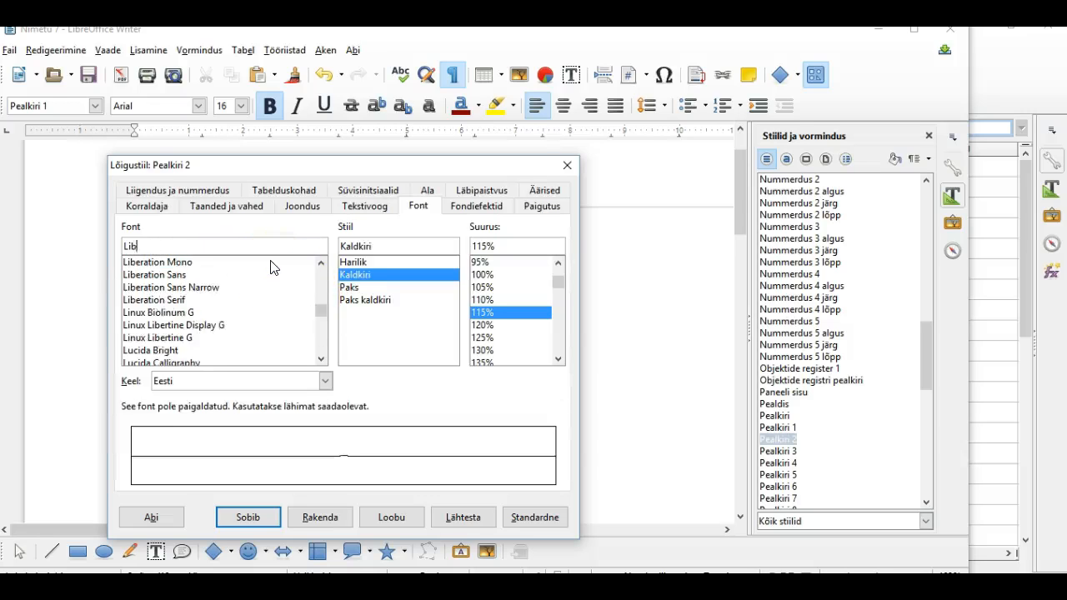
{"action": "type", "text": "Arial"}
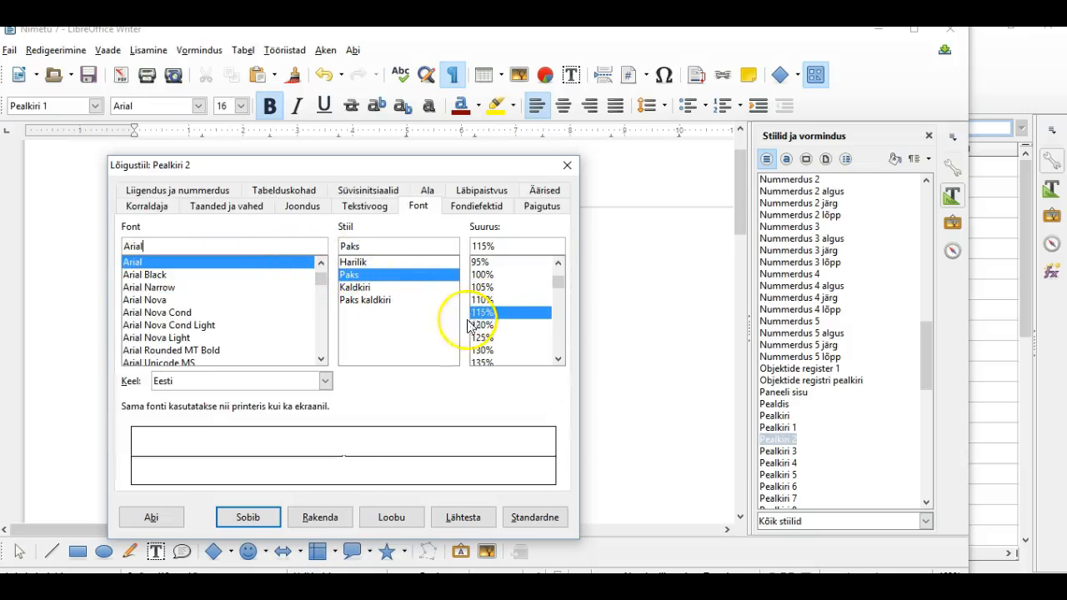
{"action": "left_click", "coordinate": [313, 514]}
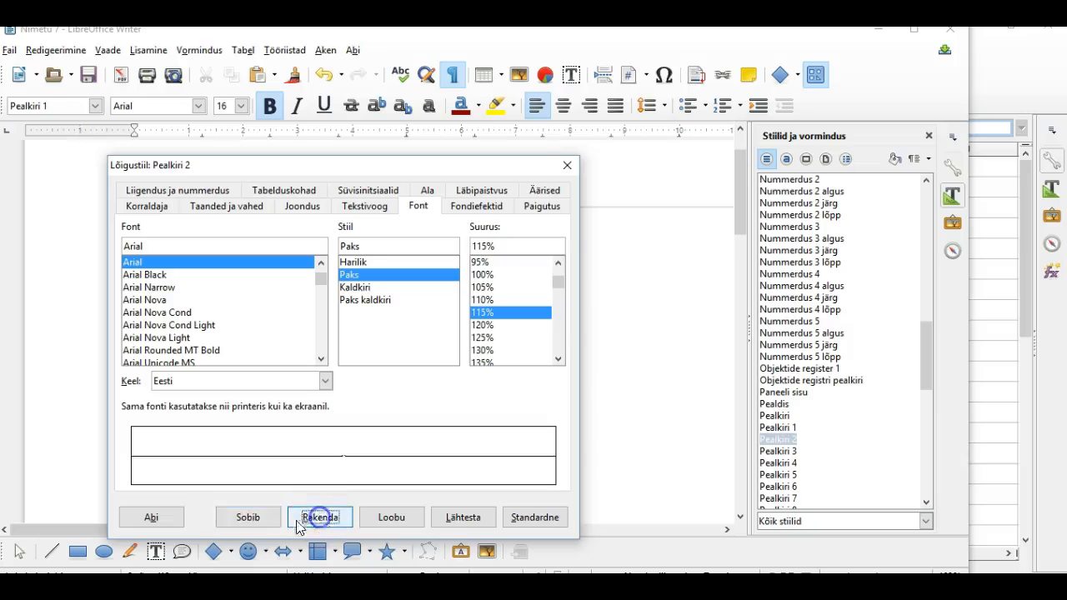
{"action": "left_click", "coordinate": [253, 521]}
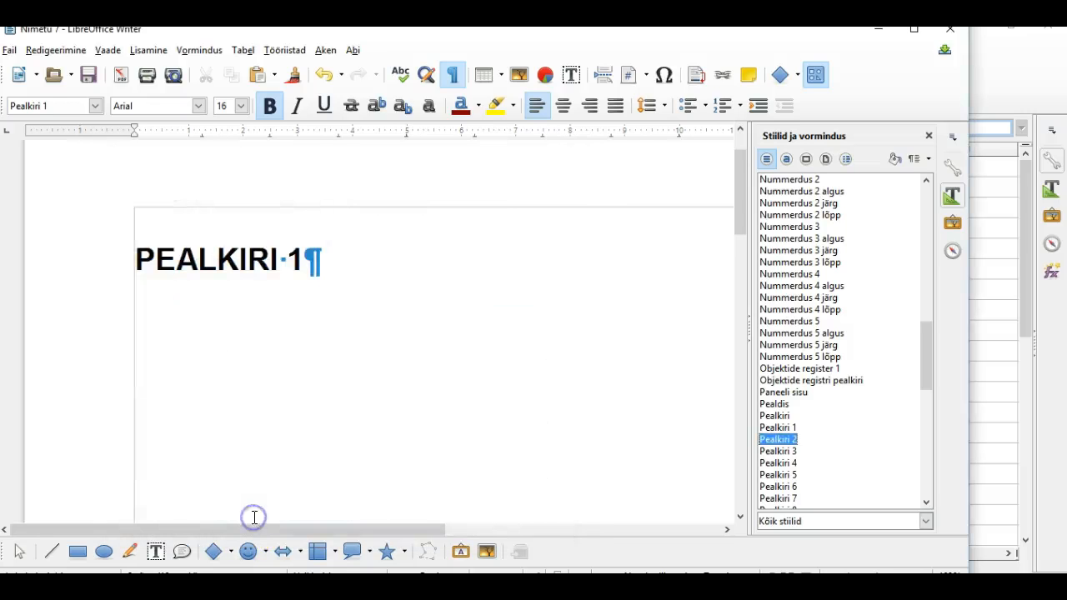
- Add a new paragraph below "PEALKIRI 1" in the Pealkiri 2 style with the text "Pealkiri 2"
{"action": "left_click", "coordinate": [308, 263]}
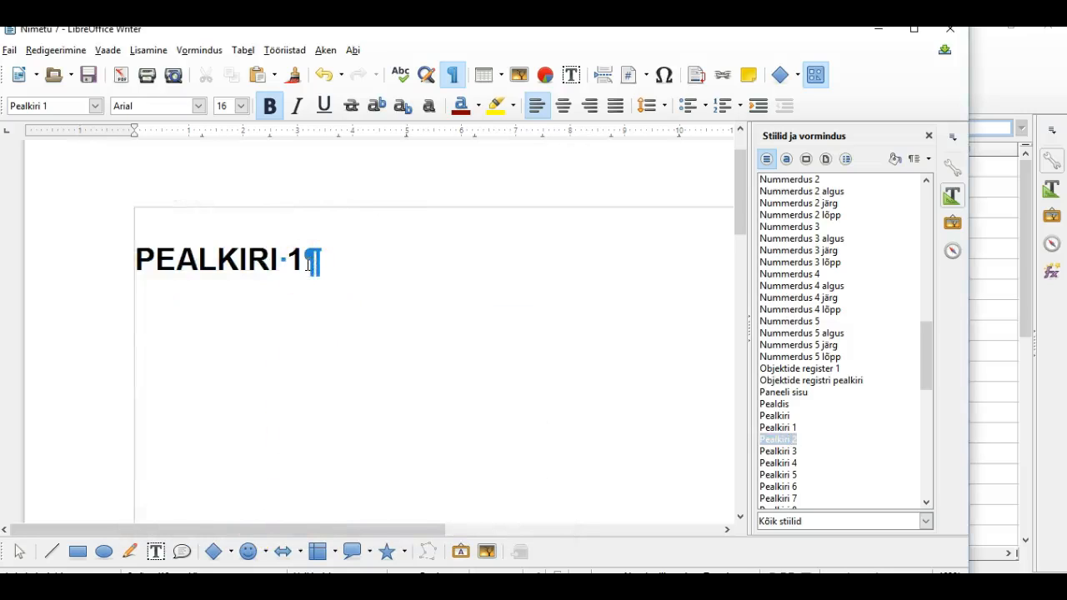
{"action": "key", "text": "Return"}
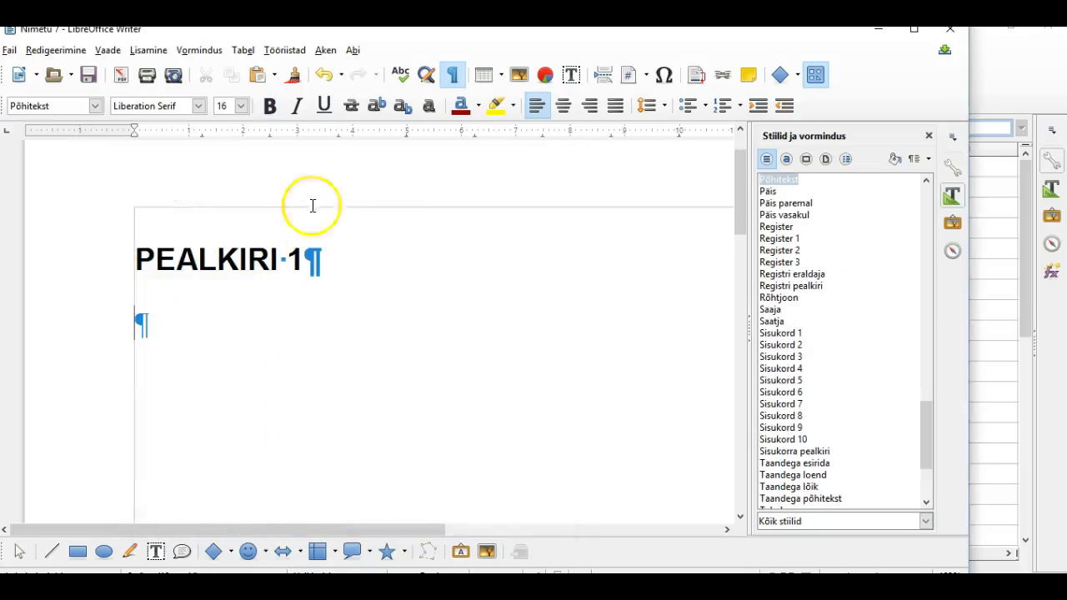
{"action": "left_click", "coordinate": [96, 107]}
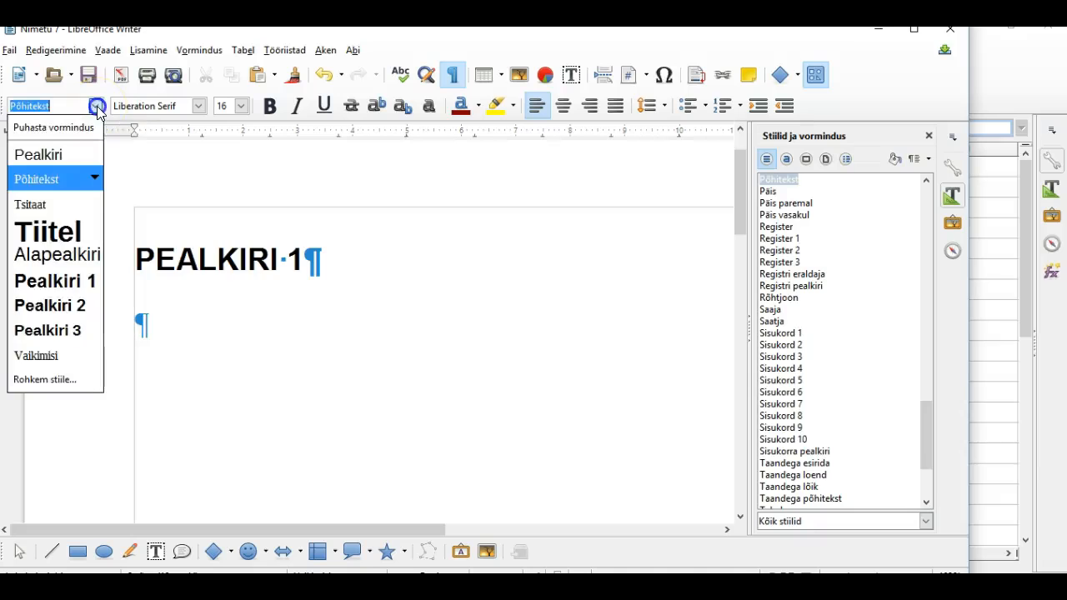
{"action": "left_click", "coordinate": [75, 305]}
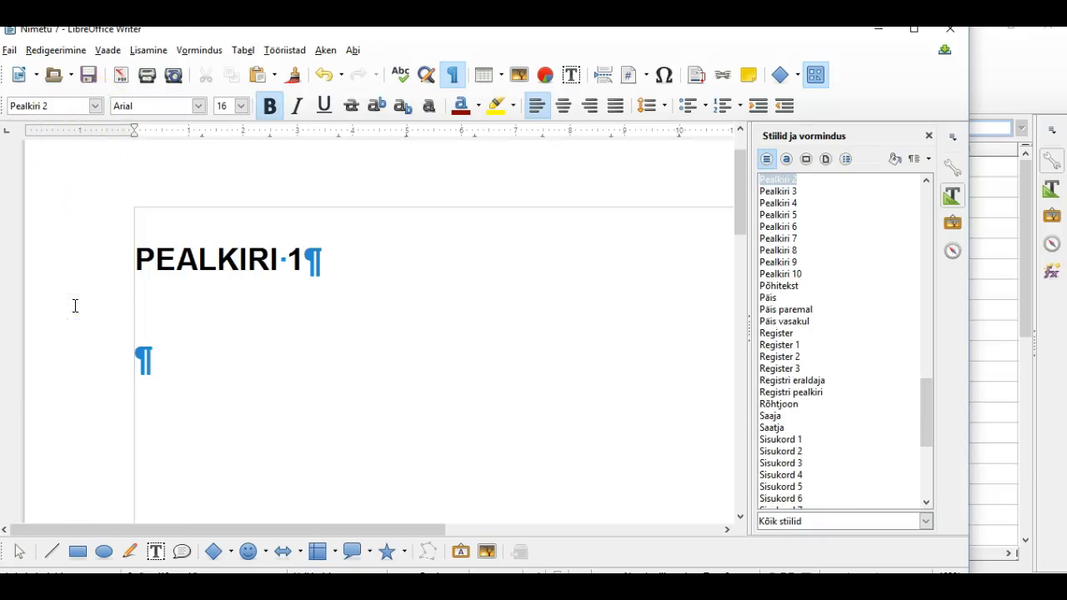
{"action": "type", "text": "P"}
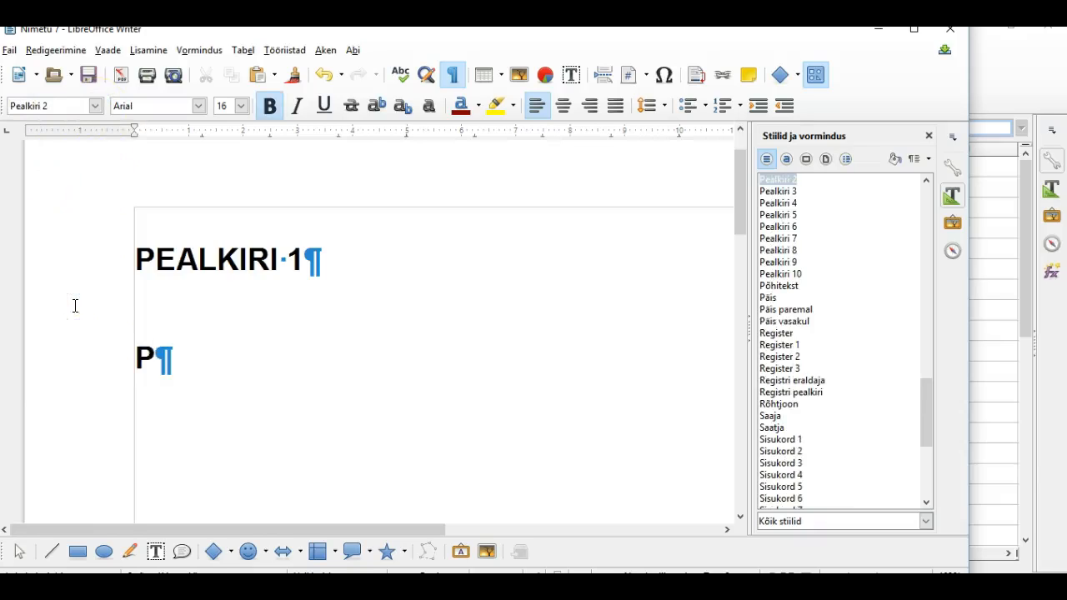
{"action": "type", "text": "ealkiri"}
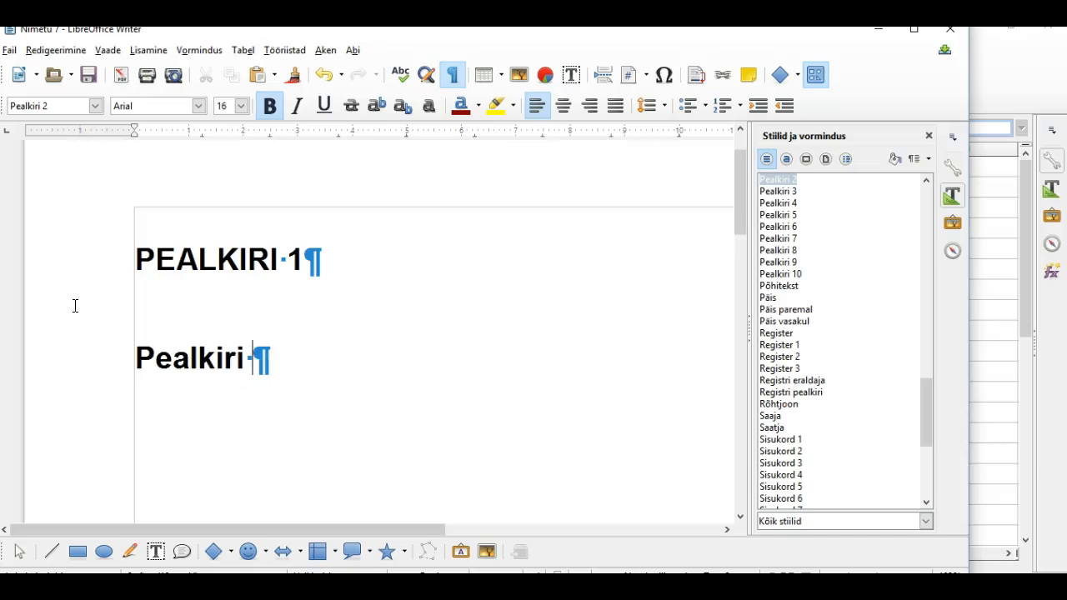
{"action": "type", "text": " 2"}
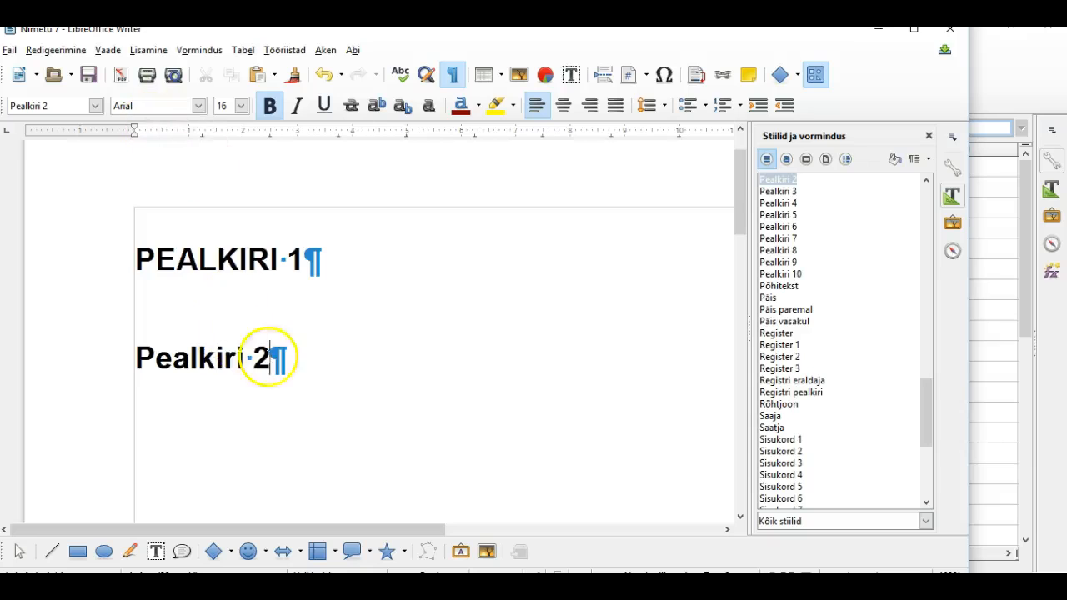
- Set the font size of the whole "Pealkiri 2" heading text to 14
{"action": "left_click_drag", "start_coordinate": [269, 359], "coordinate": [136, 359]}
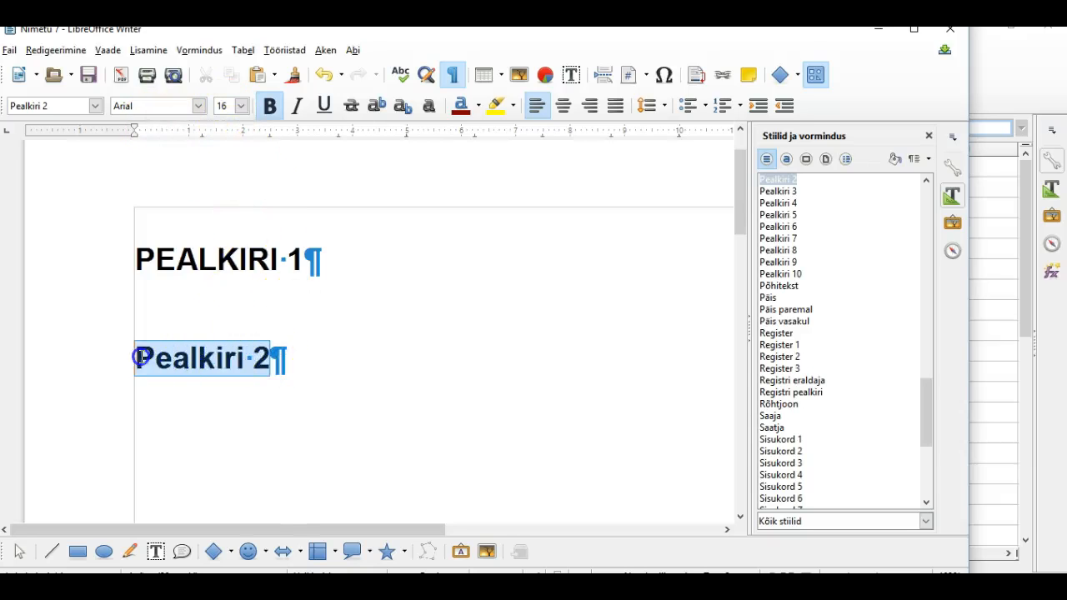
{"action": "left_click", "coordinate": [241, 106]}
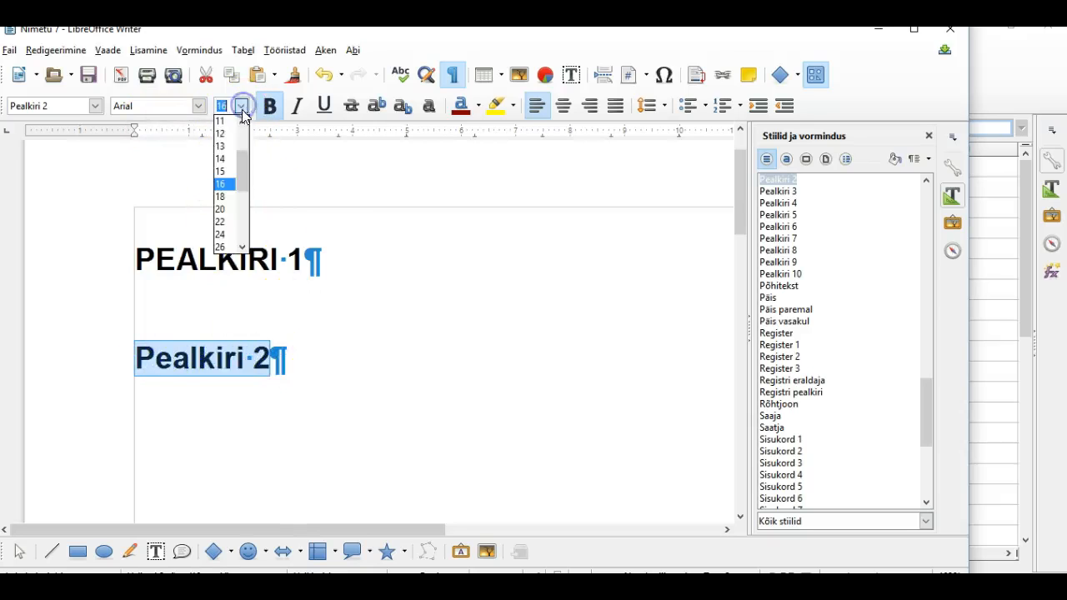
{"action": "left_click", "coordinate": [225, 159]}
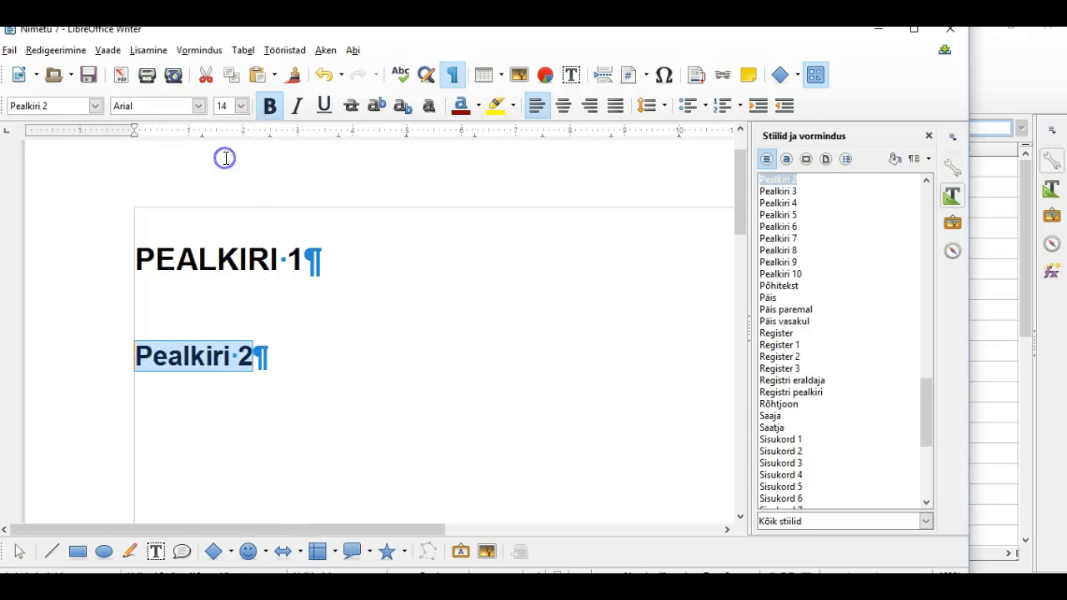
{"action": "left_click", "coordinate": [252, 357]}
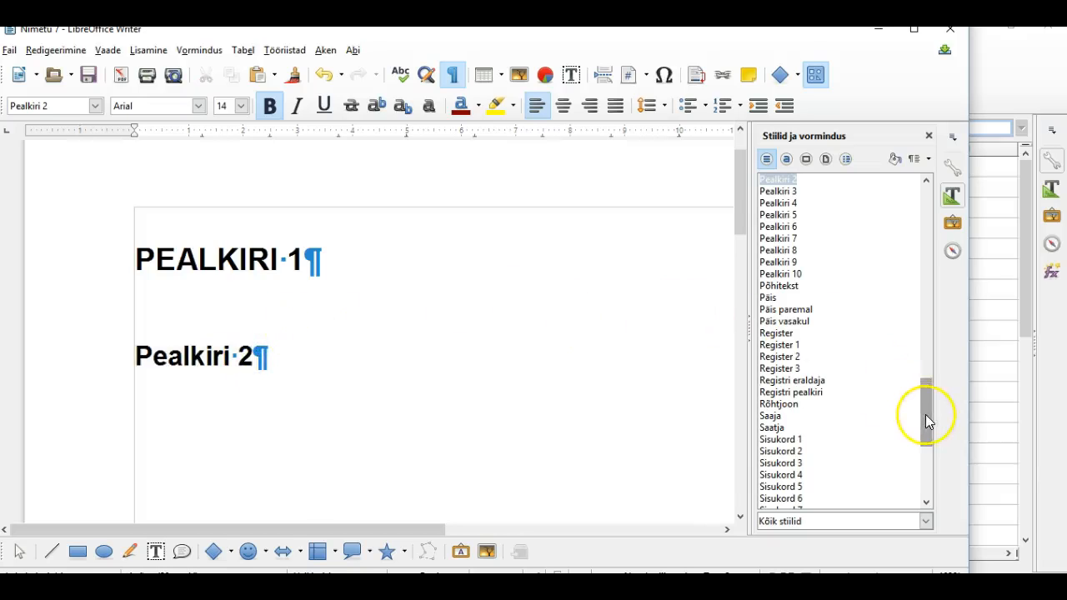
- Open the Pealkiri 3 paragraph style for modification and set its indent before text and first-line indent to 0,00 cm
{"action": "left_click", "coordinate": [780, 191]}
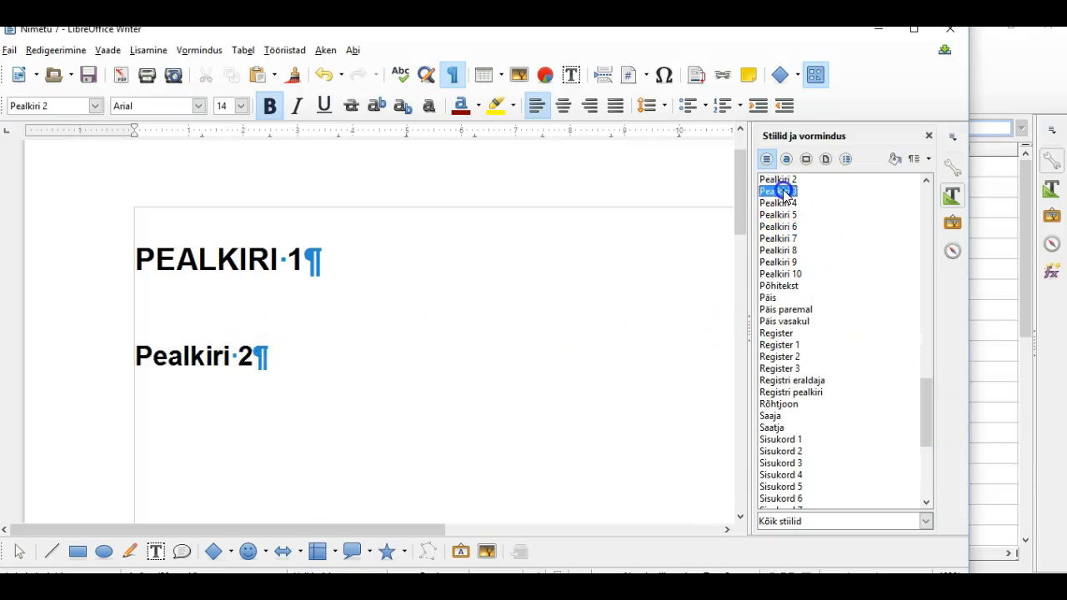
{"action": "right_click", "coordinate": [785, 197]}
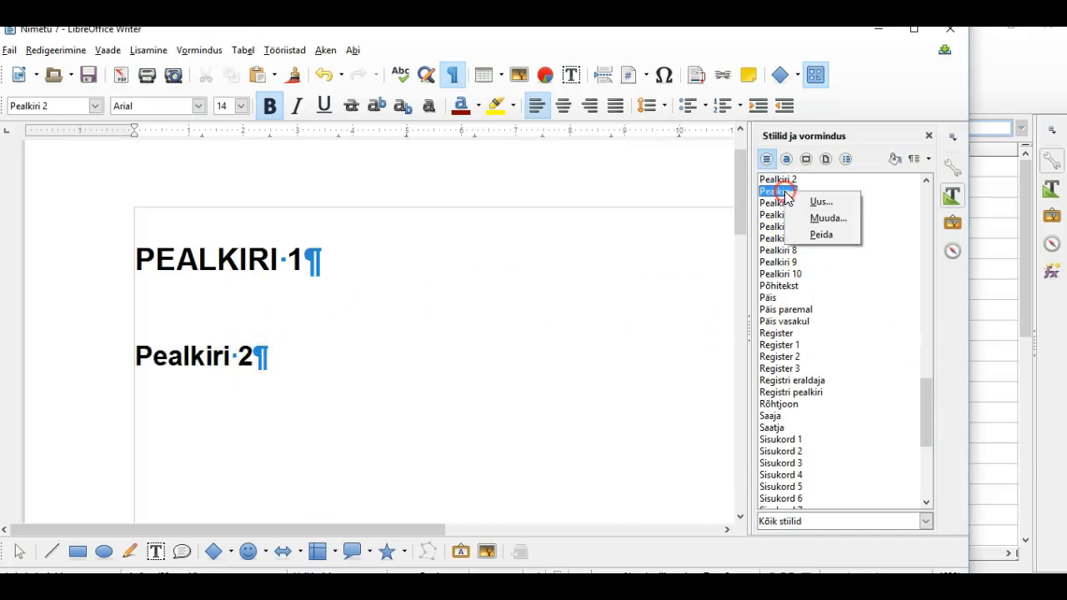
{"action": "left_click", "coordinate": [823, 220]}
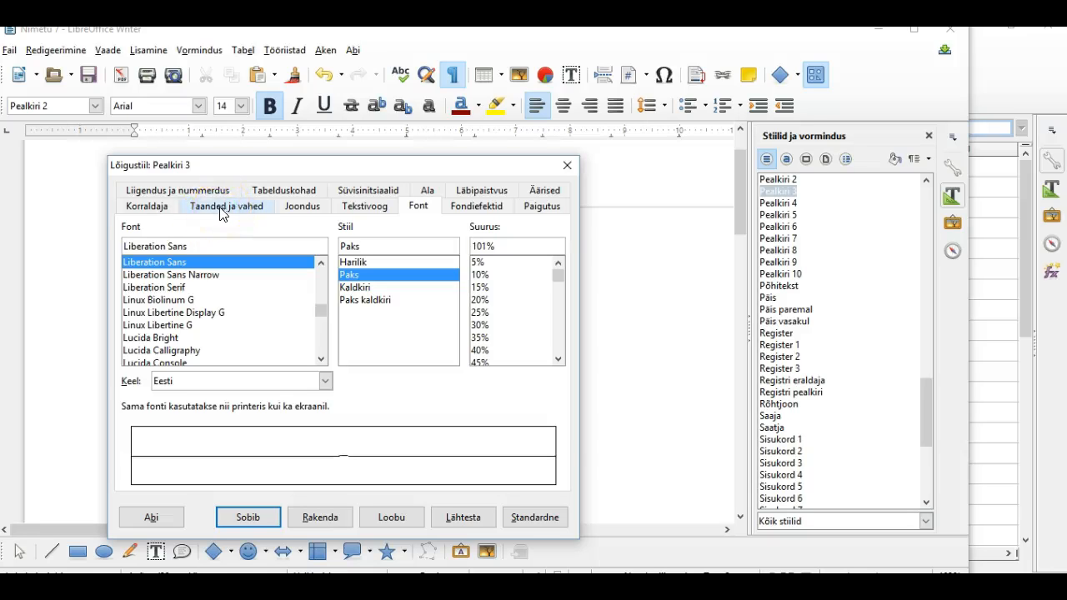
{"action": "left_click", "coordinate": [209, 211]}
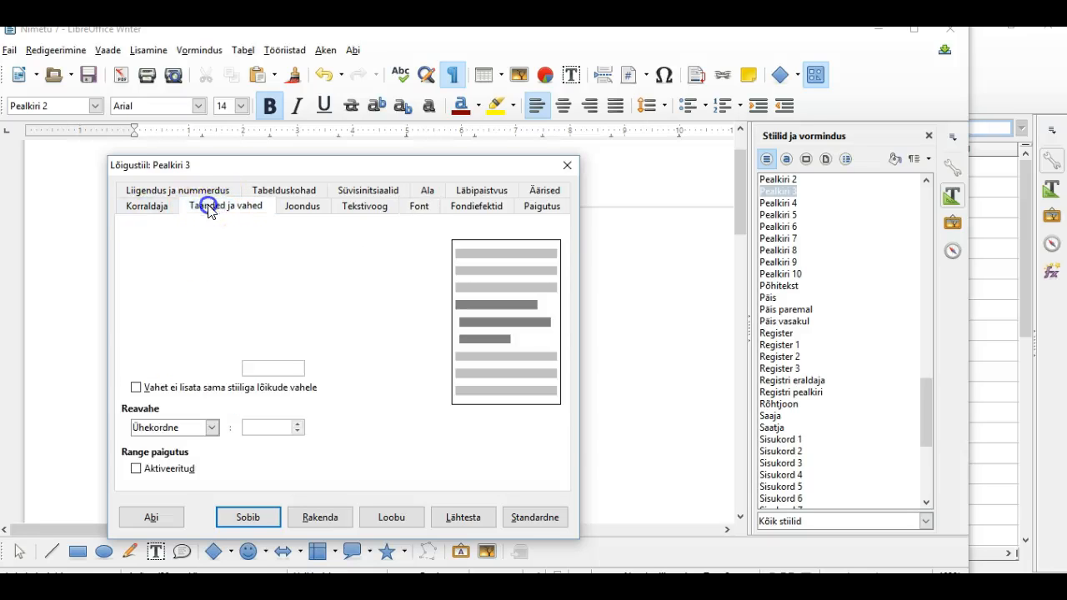
{"action": "left_click", "coordinate": [262, 245]}
{"action": "key", "text": "BackSpace"}
{"action": "key", "text": "BackSpace"}
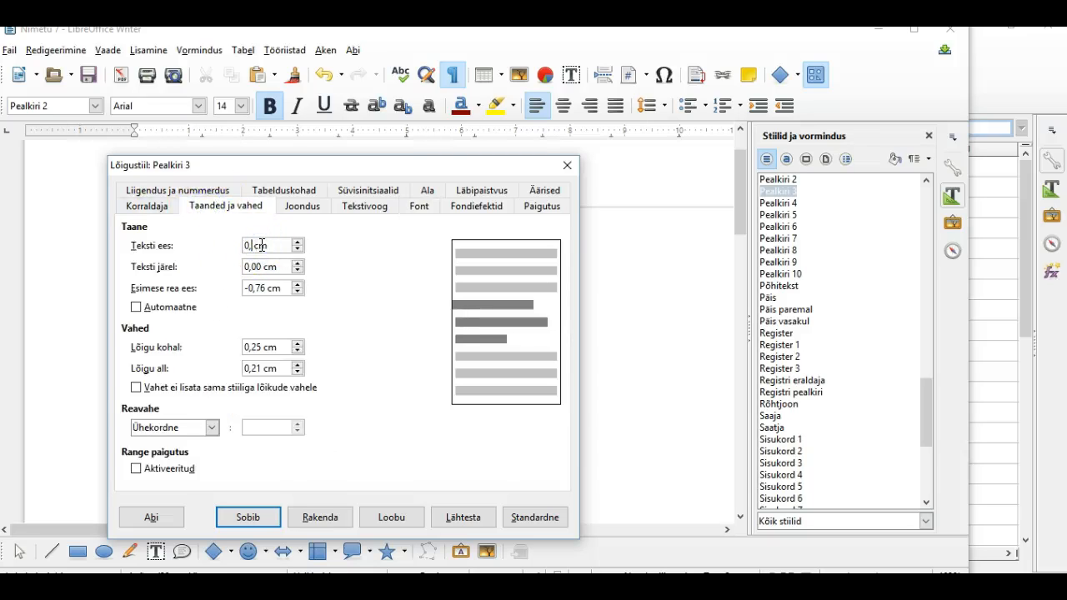
{"action": "type", "text": "00"}
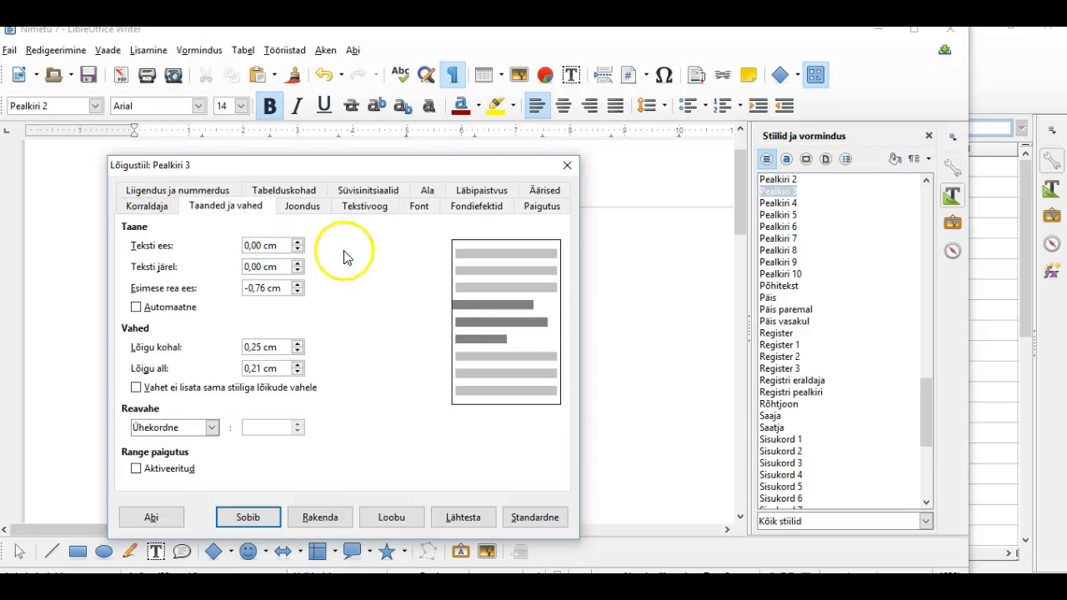
{"action": "left_click", "coordinate": [262, 289]}
{"action": "key", "text": "BackSpace"}
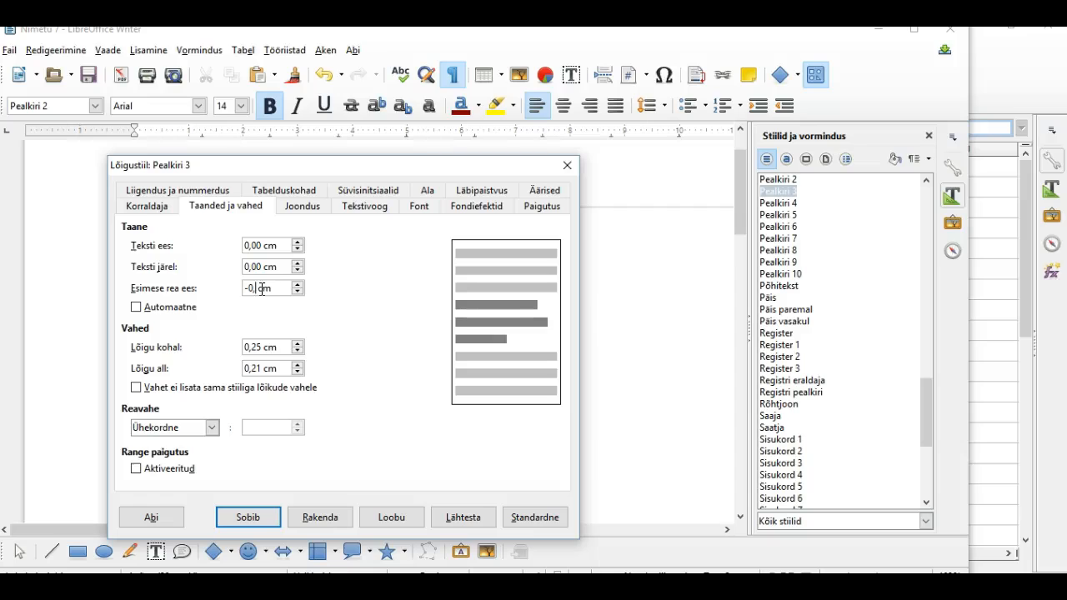
{"action": "type", "text": "0"}
- Set the Pealkiri 3 style's spacing above paragraph to 0,63 cm and line spacing to 1,5-kordne, and apply them
{"action": "left_click", "coordinate": [258, 347]}
{"action": "key", "text": "BackSpace"}
{"action": "key", "text": "BackSpace"}
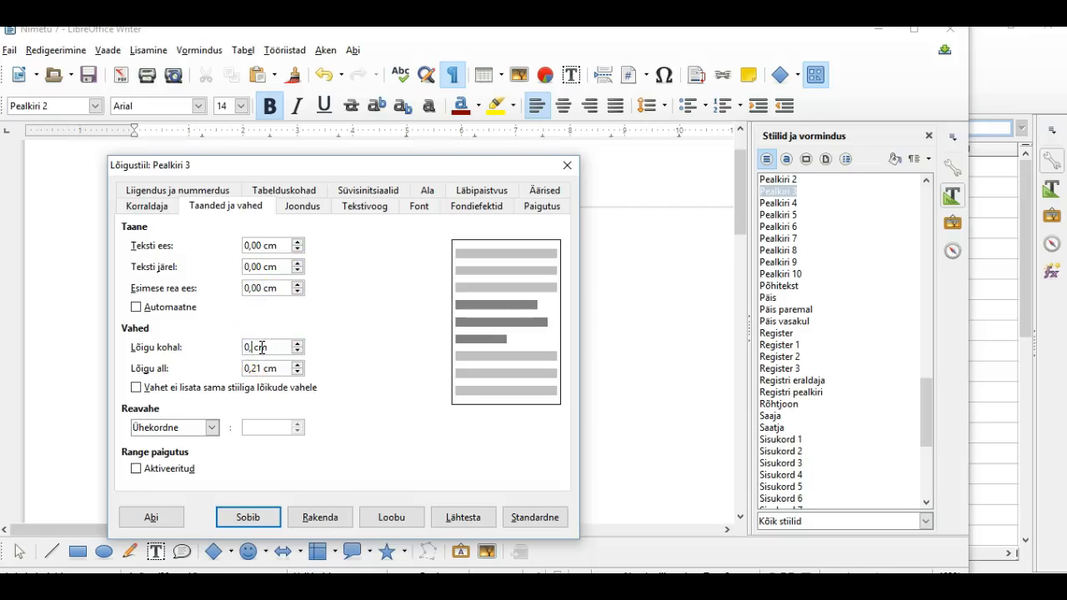
{"action": "type", "text": "63"}
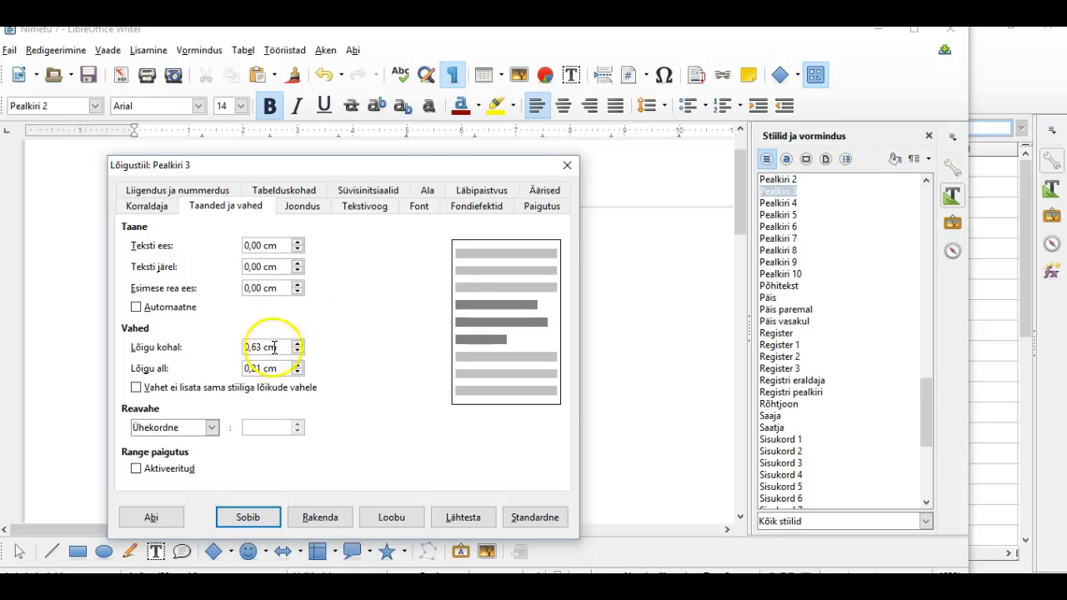
{"action": "left_click", "coordinate": [212, 428]}
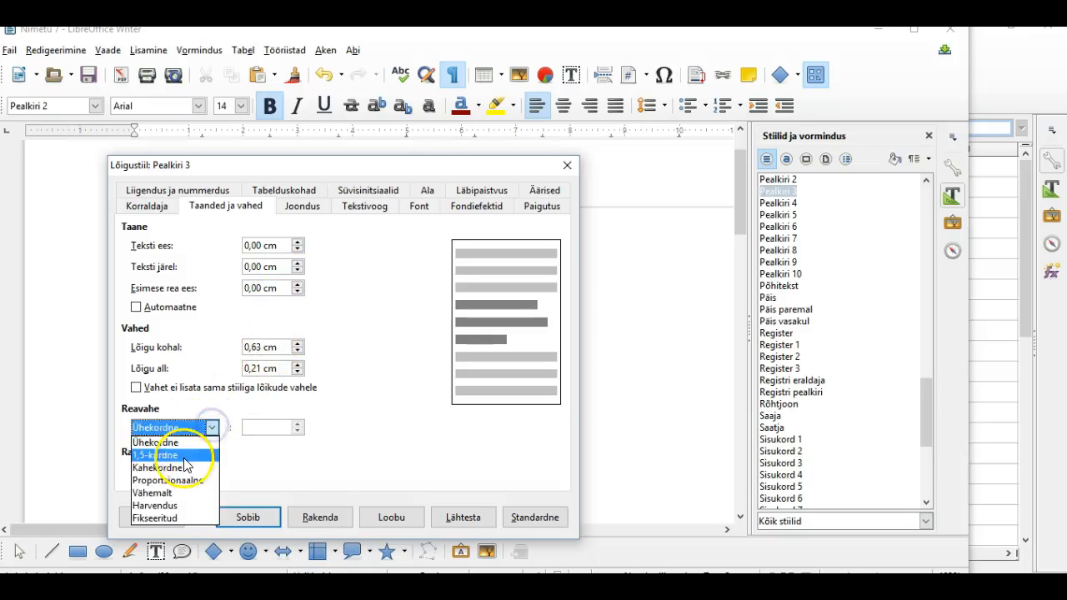
{"action": "left_click", "coordinate": [182, 455]}
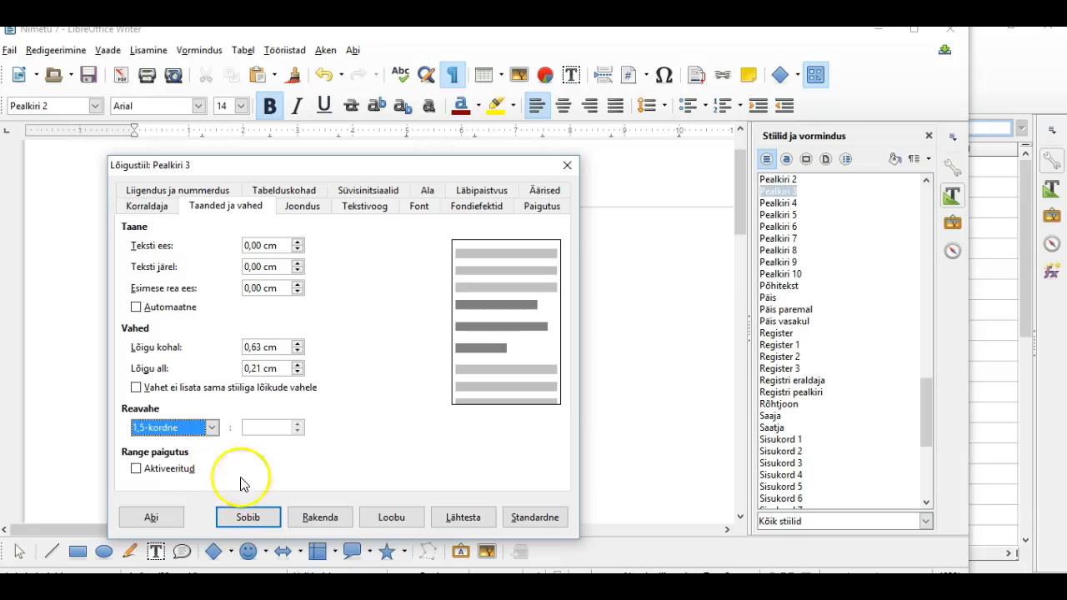
{"action": "left_click", "coordinate": [320, 518]}
- Apply left alignment (Vasakule) to the Pealkiri 3 style, set its font to Arial, and save the style changes
{"action": "left_click", "coordinate": [302, 207]}
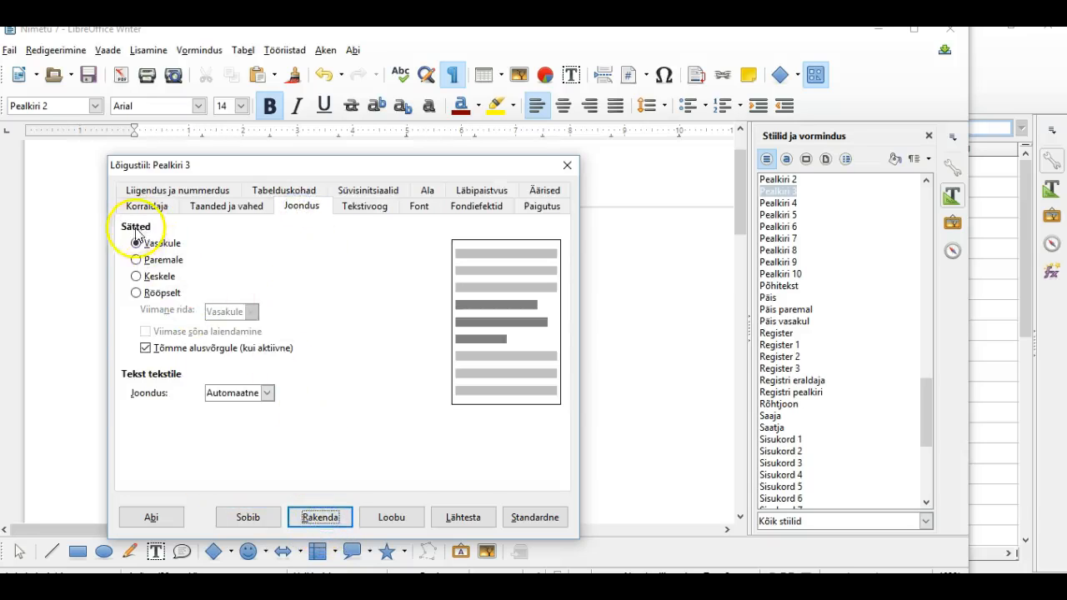
{"action": "left_click", "coordinate": [325, 518]}
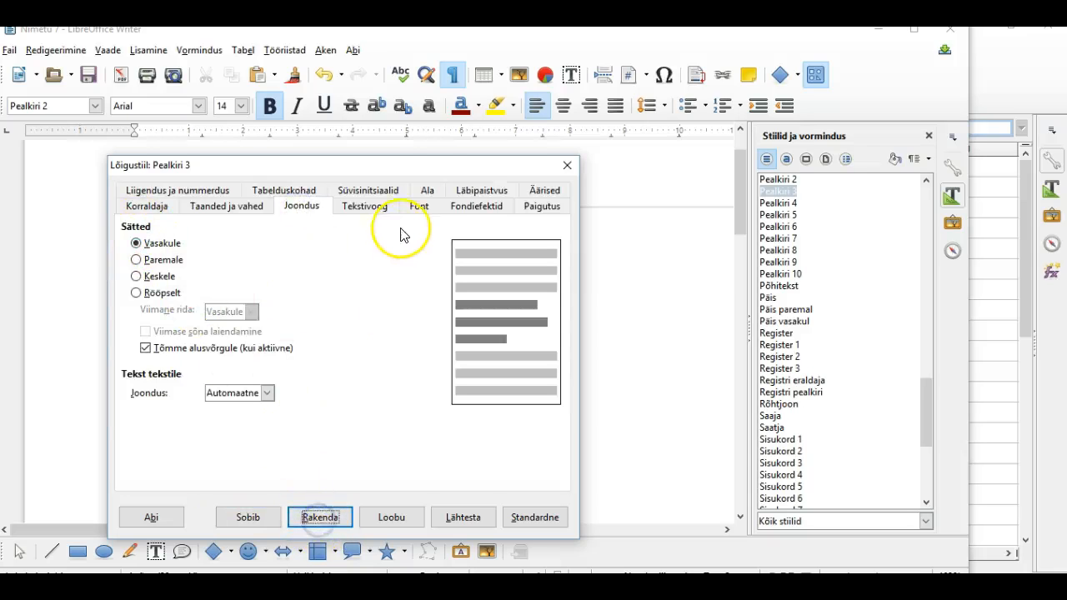
{"action": "left_click", "coordinate": [419, 209]}
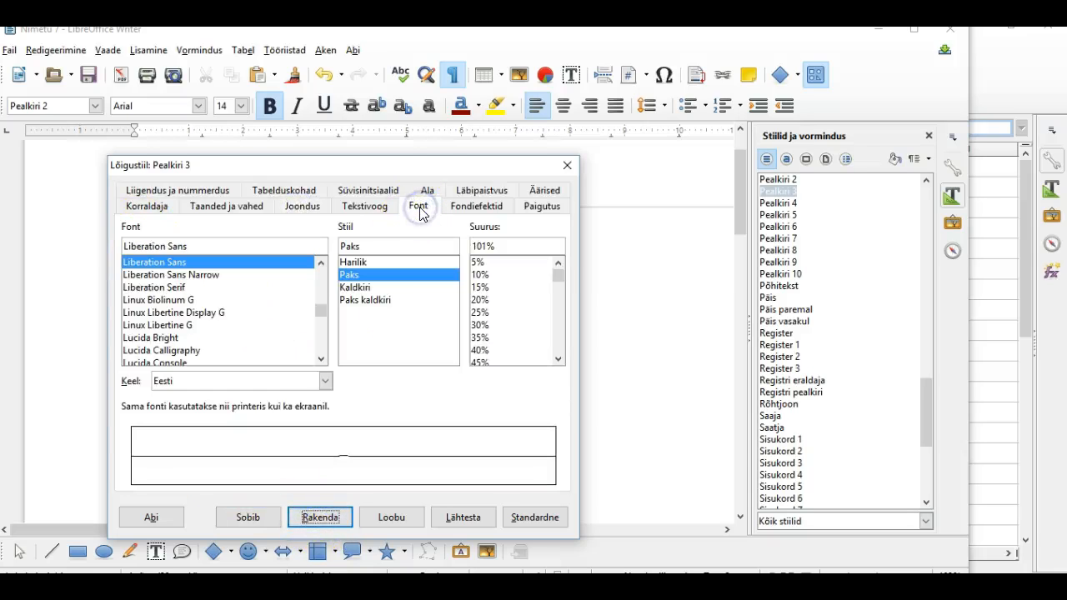
{"action": "left_click", "coordinate": [221, 247]}
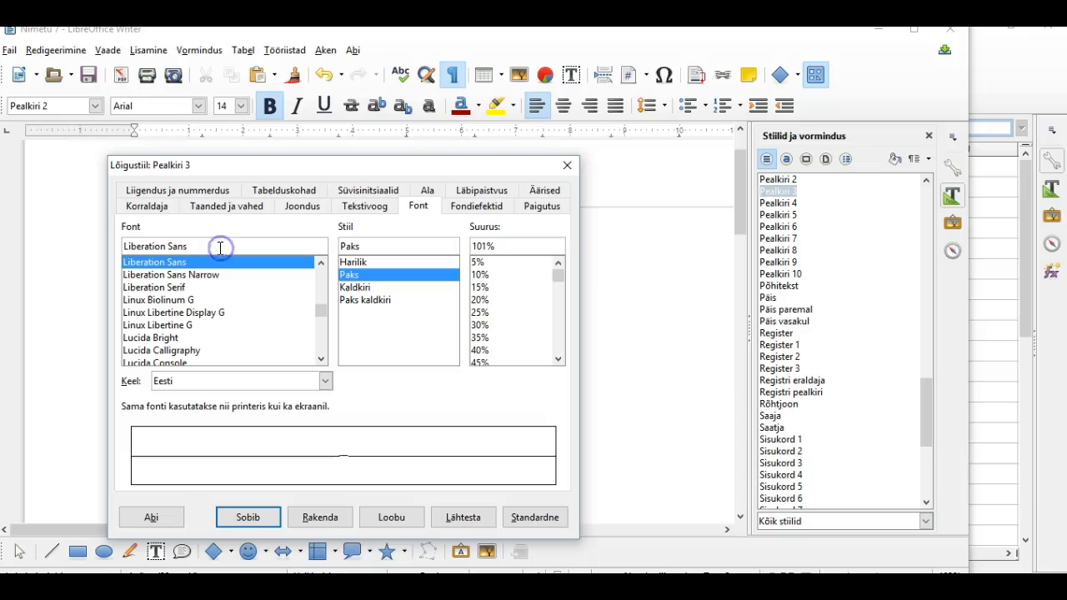
{"action": "key", "text": "BackSpace"}
{"action": "key", "text": "BackSpace"}
{"action": "key", "text": "BackSpace"}
{"action": "key", "text": "BackSpace"}
{"action": "key", "text": "BackSpace"}
{"action": "key", "text": "BackSpace"}
{"action": "key", "text": "BackSpace"}
{"action": "key", "text": "BackSpace"}
{"action": "key", "text": "BackSpace"}
{"action": "key", "text": "BackSpace"}
{"action": "key", "text": "BackSpace"}
{"action": "key", "text": "BackSpace"}
{"action": "key", "text": "BackSpace"}
{"action": "key", "text": "BackSpace"}
{"action": "key", "text": "BackSpace"}
{"action": "type", "text": "Arial"}
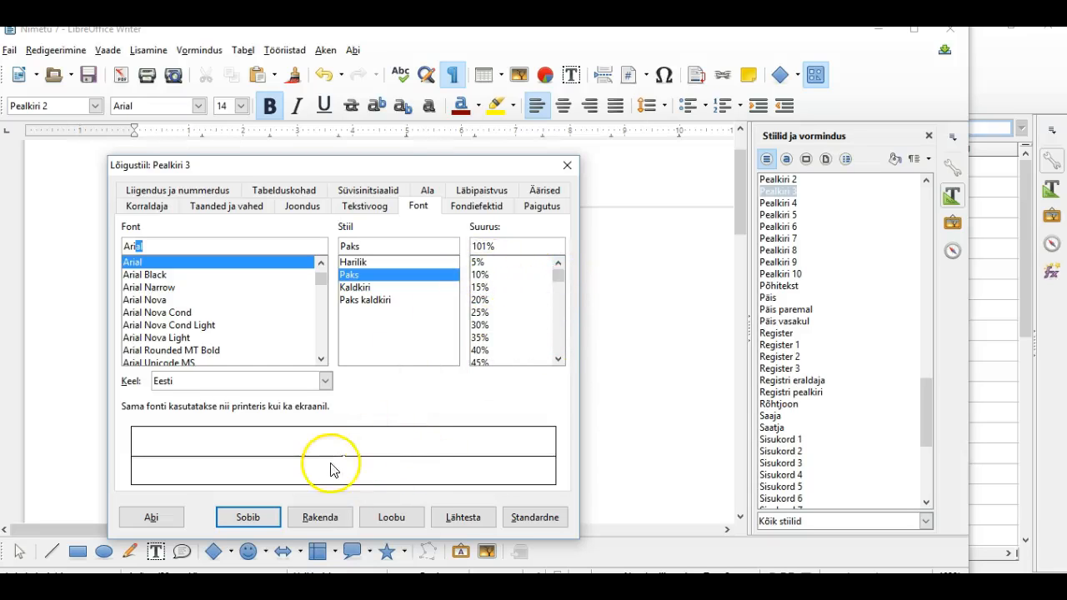
{"action": "left_click", "coordinate": [319, 517]}
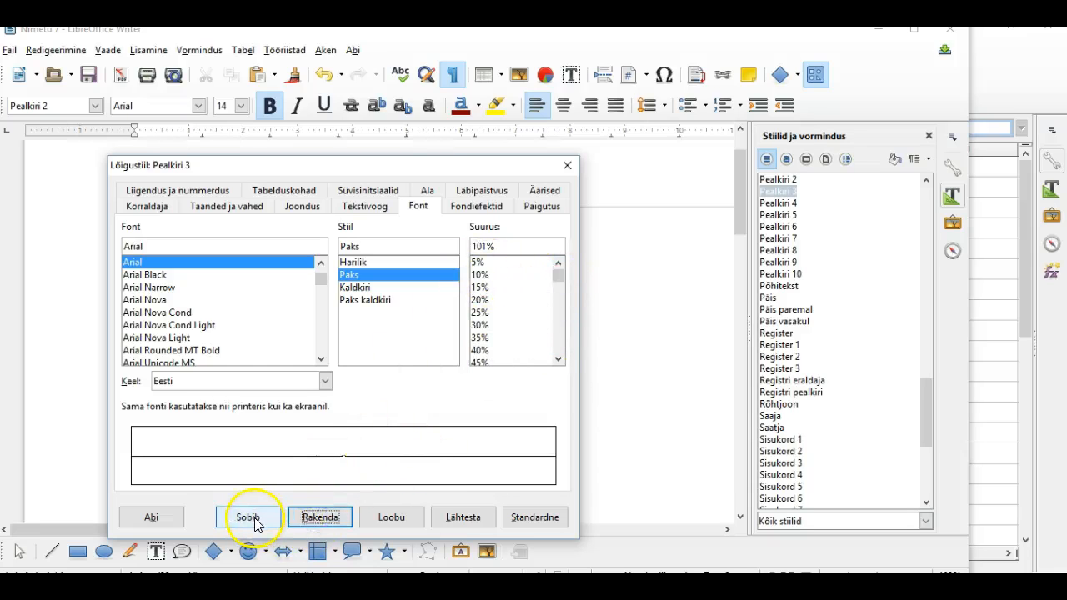
{"action": "left_click", "coordinate": [248, 518]}
- Add a new paragraph below "Pealkiri 2" in the Pealkiri 3 style with the text "Pealkiri 3"
{"action": "left_click", "coordinate": [259, 361]}
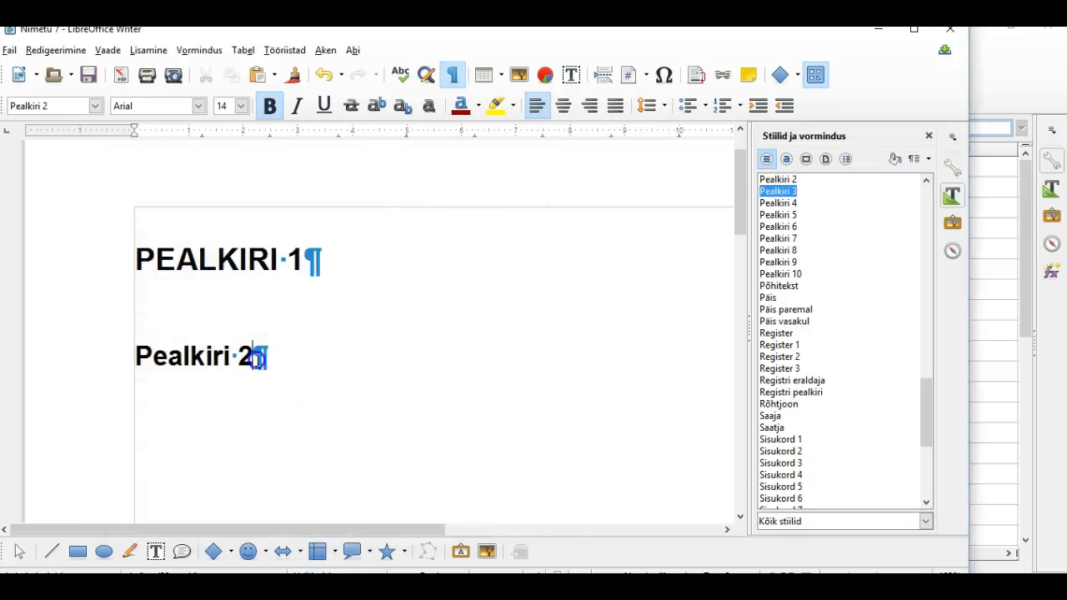
{"action": "left_click", "coordinate": [254, 344]}
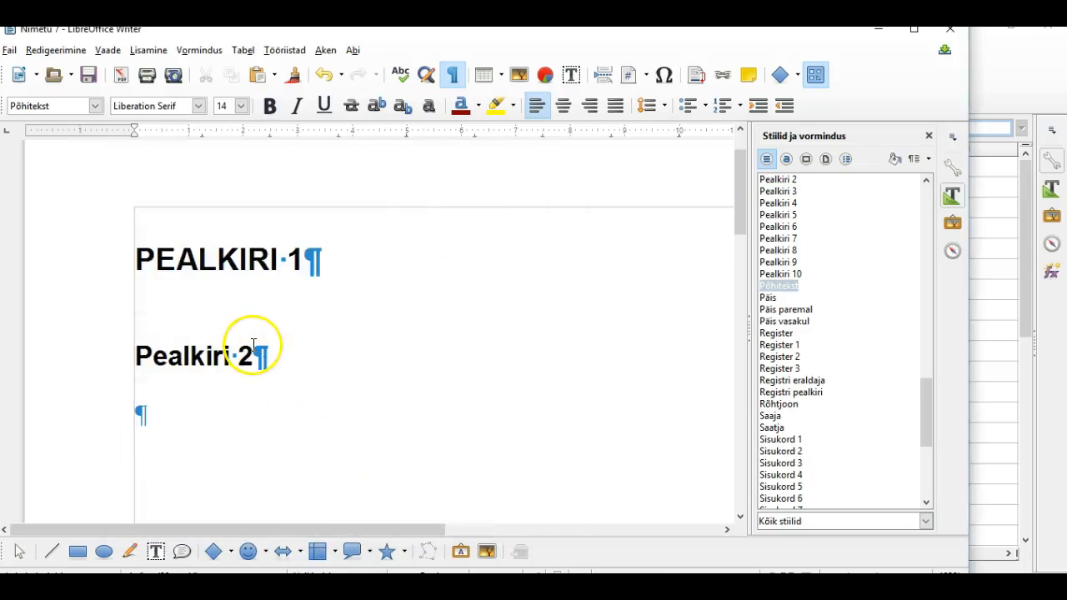
{"action": "left_click", "coordinate": [99, 107]}
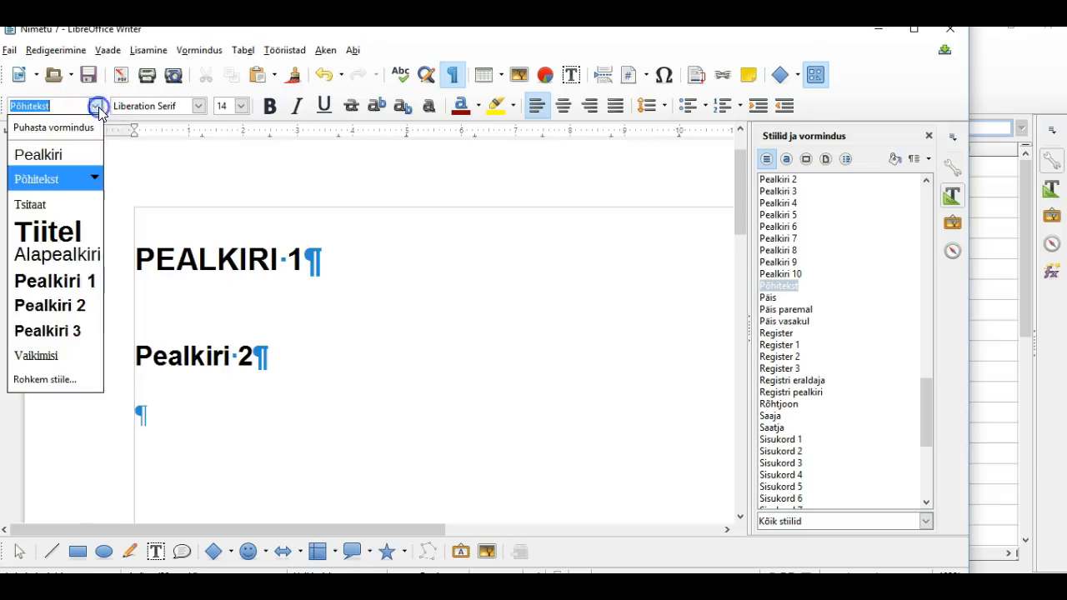
{"action": "left_click", "coordinate": [66, 330]}
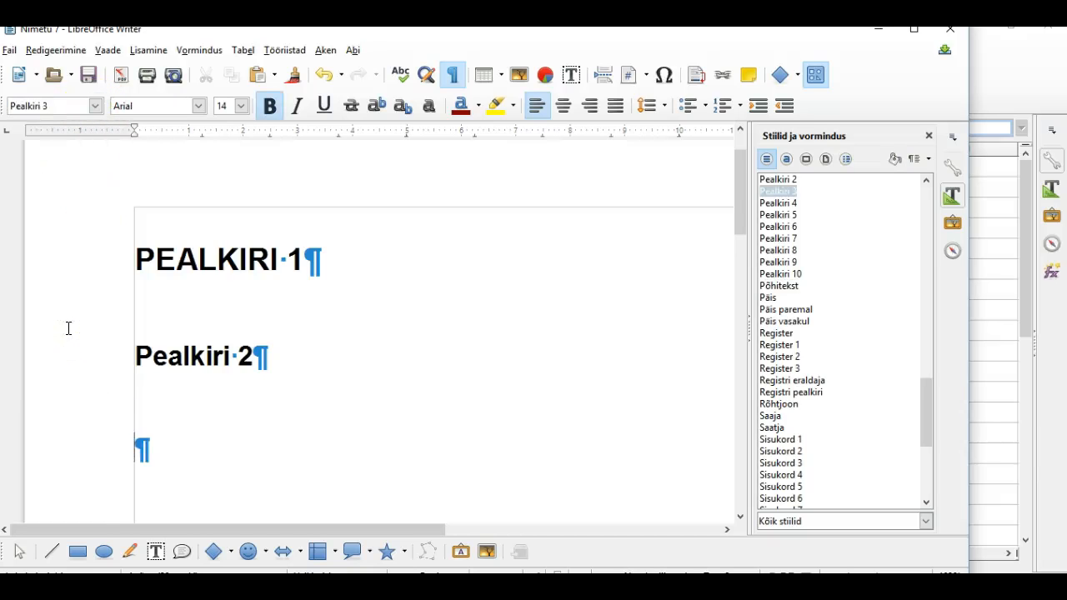
{"action": "type", "text": "Pe"}
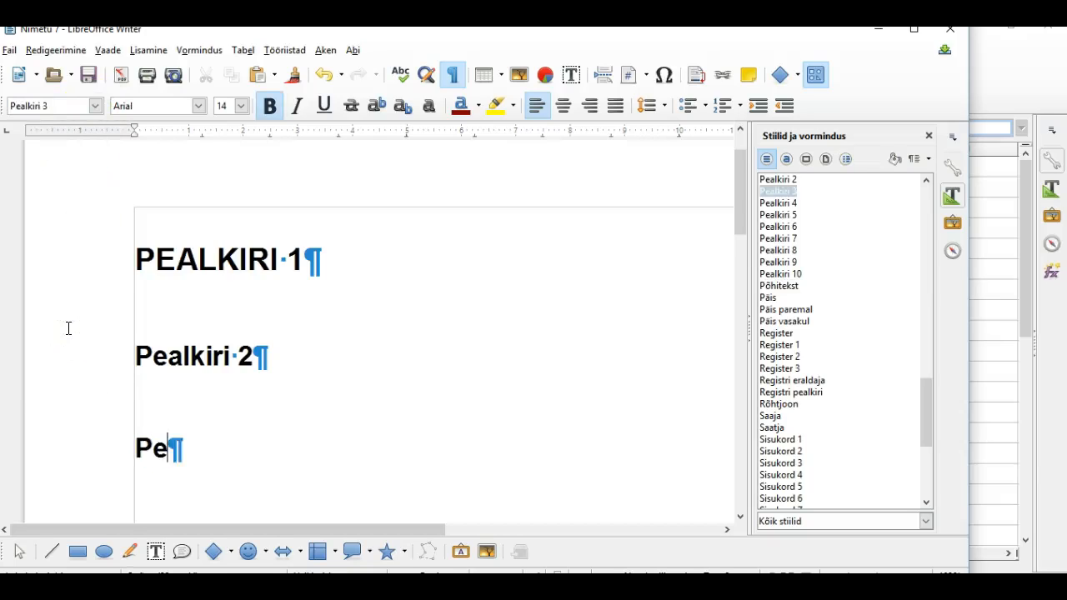
{"action": "type", "text": "alkit"}
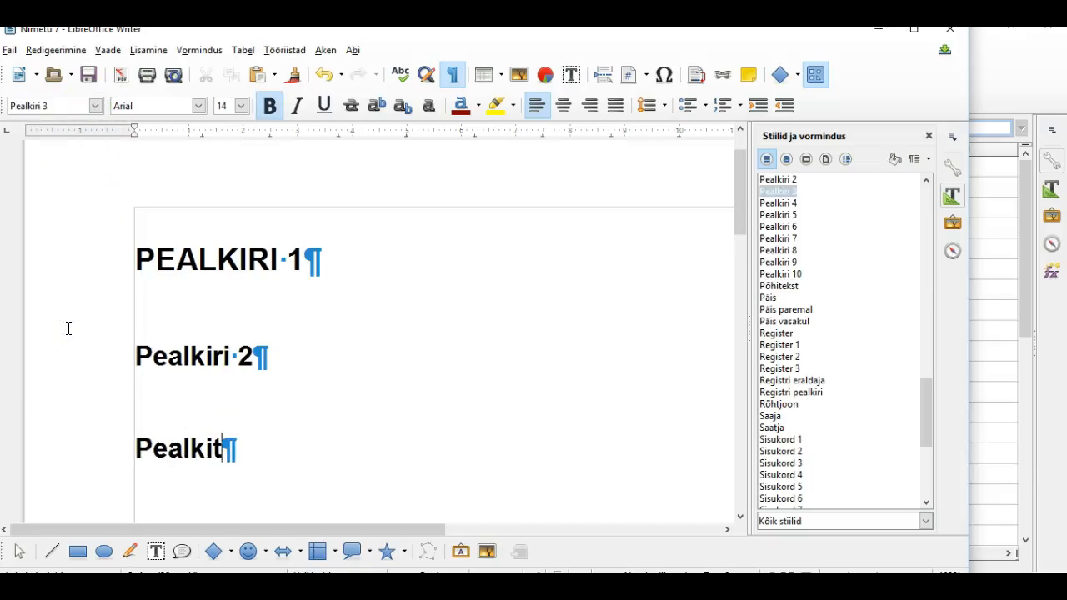
{"action": "key", "text": "BackSpace"}
{"action": "type", "text": "ro"}
{"action": "key", "text": "BackSpace"}
{"action": "type", "text": "i"}
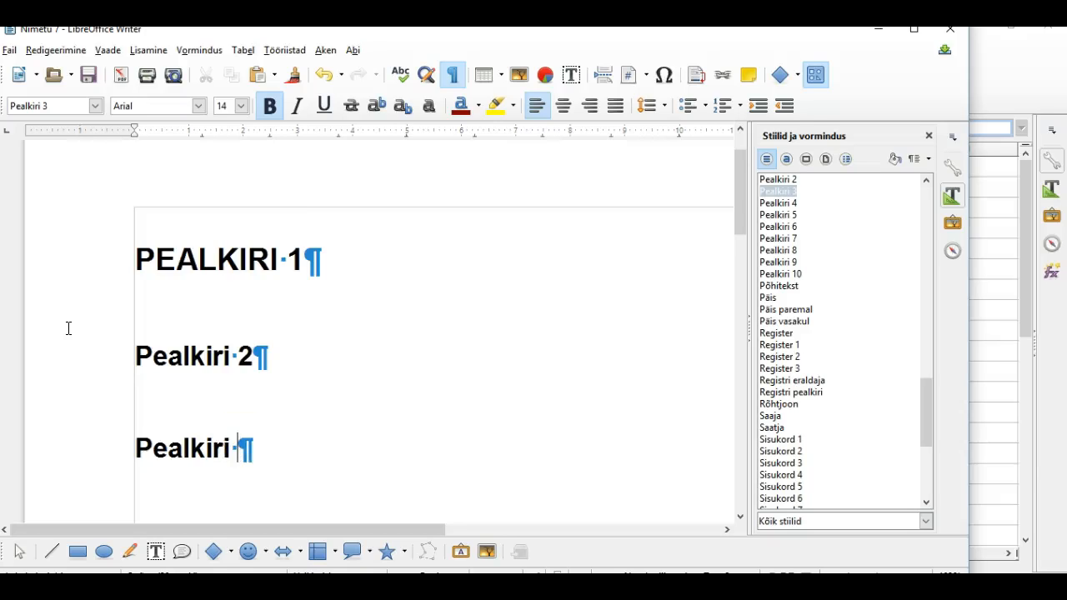
{"action": "type", "text": " 3"}
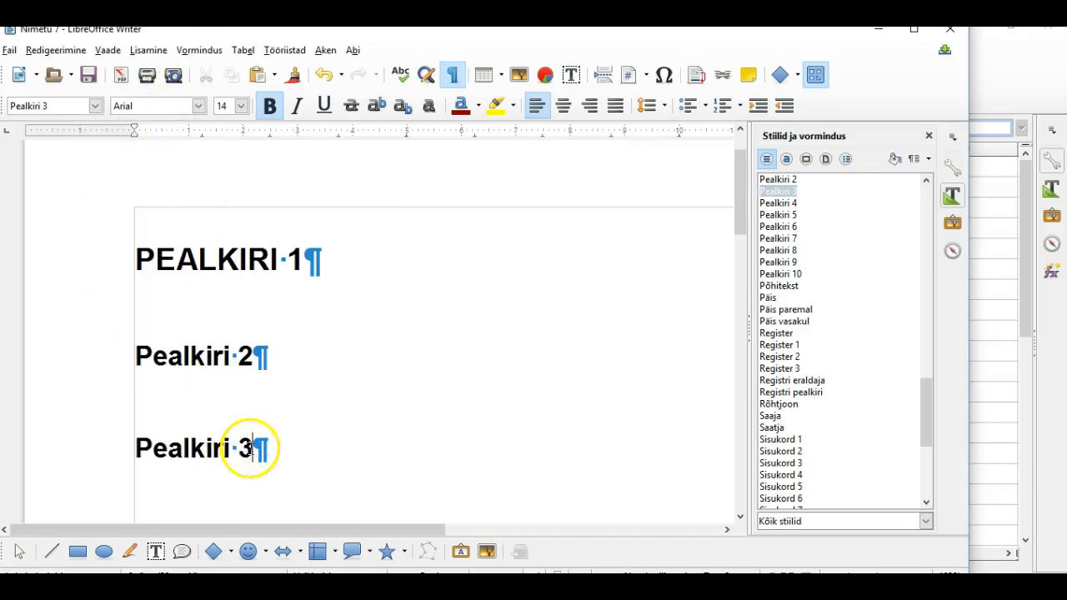
- Set the font size of the whole "Pealkiri 3" heading text to 12
{"action": "left_click_drag", "start_coordinate": [252, 448], "coordinate": [137, 448]}
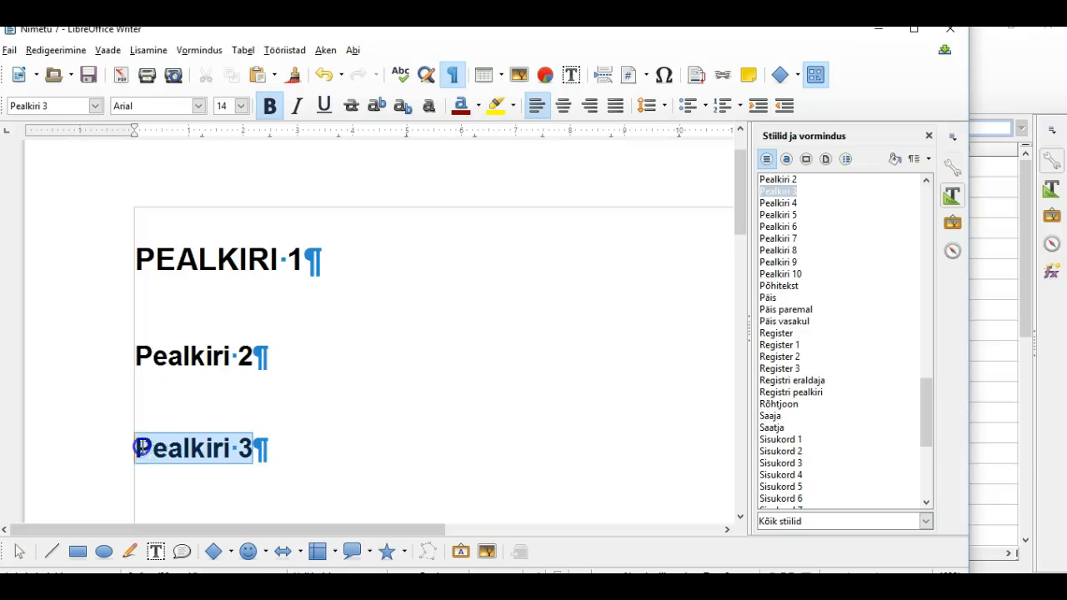
{"action": "left_click", "coordinate": [240, 106]}
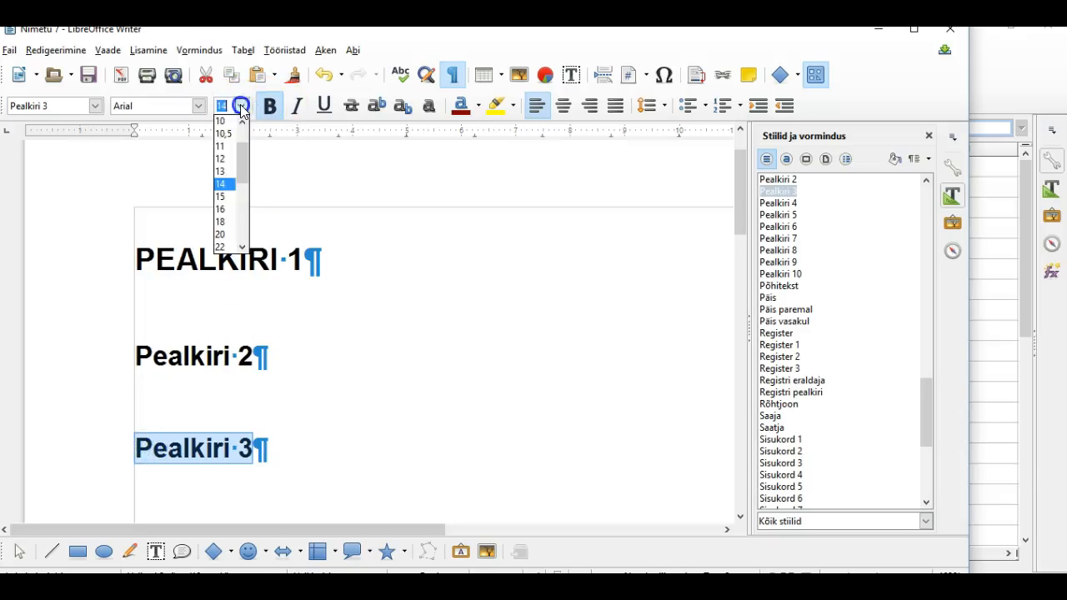
{"action": "left_click", "coordinate": [225, 162]}
{"action": "left_click", "coordinate": [239, 446]}
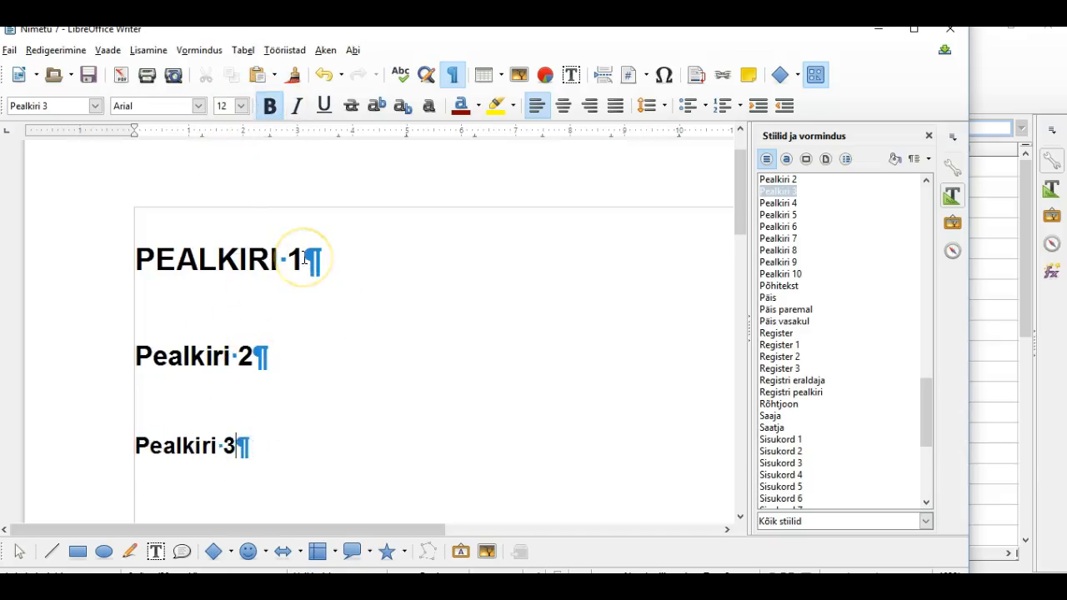
{"action": "left_click", "coordinate": [211, 259]}
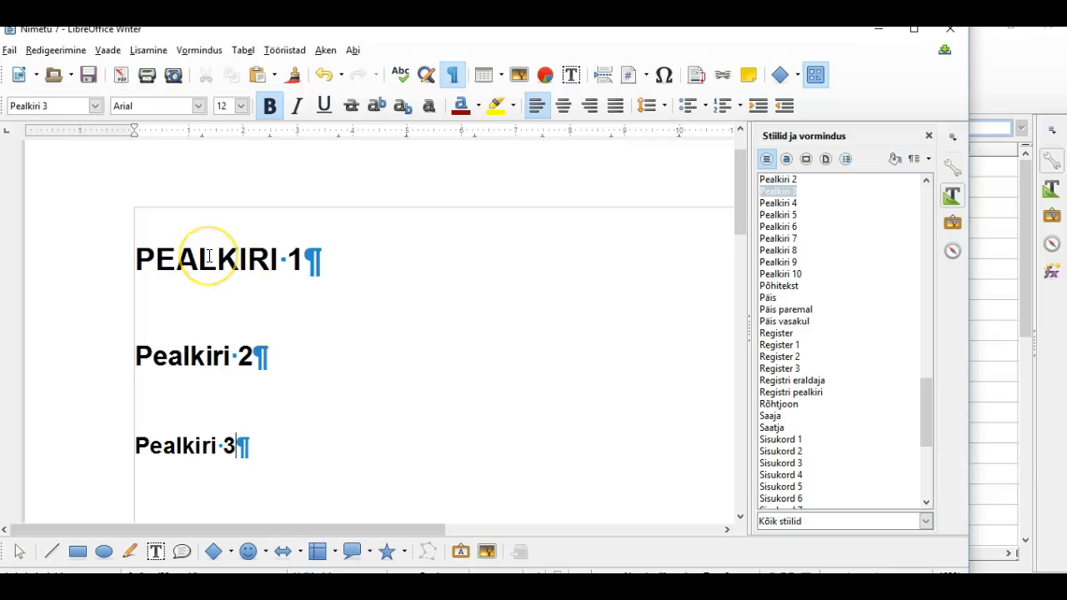